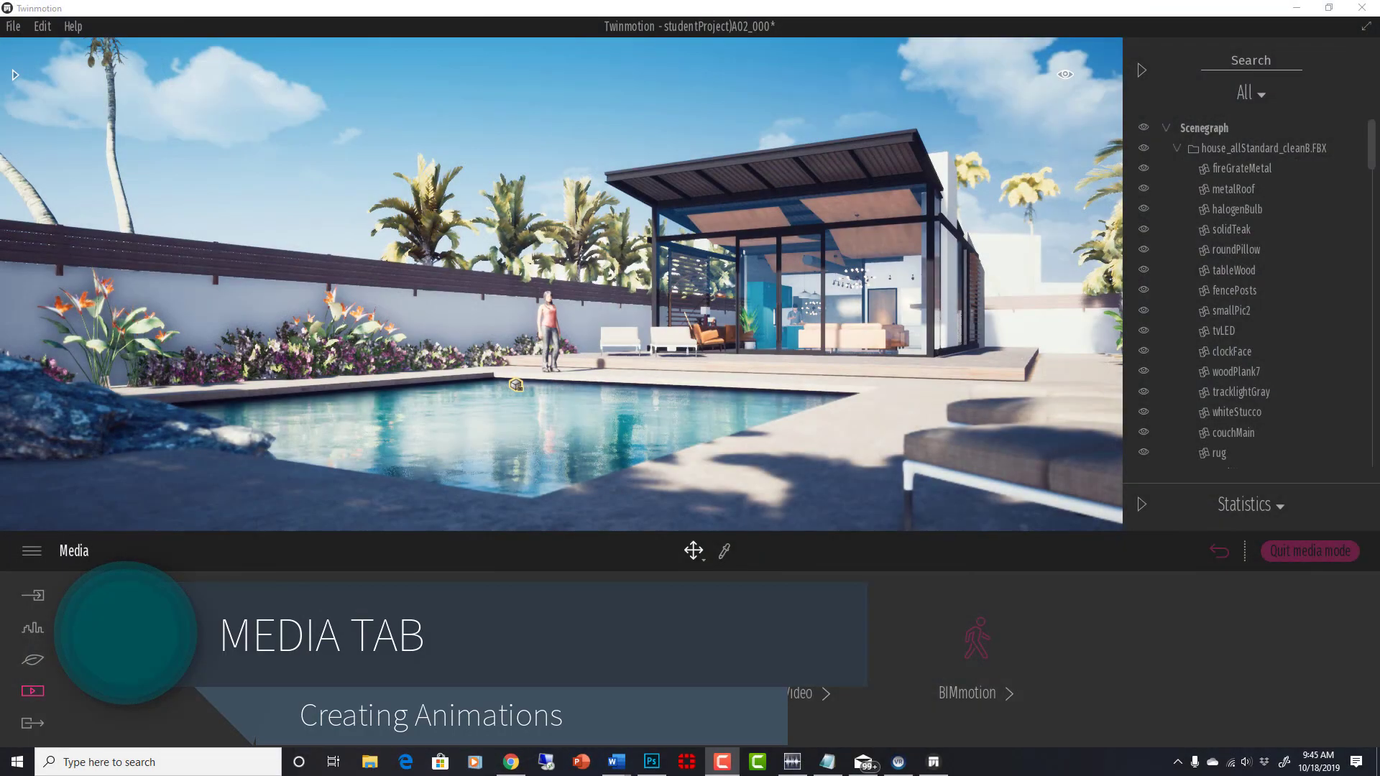
- Open the video creation area in Media and create a new clip from the current poolside view
click(629, 647)
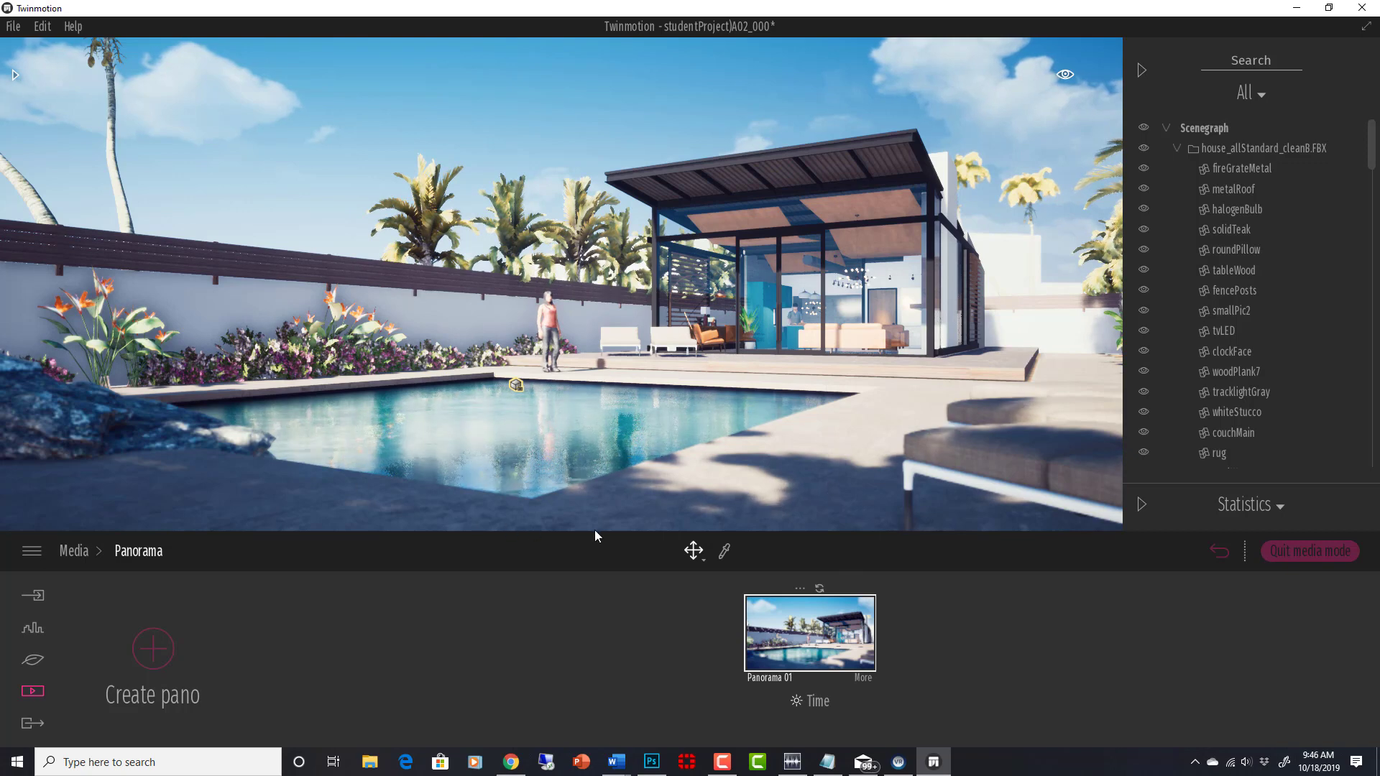
click(73, 550)
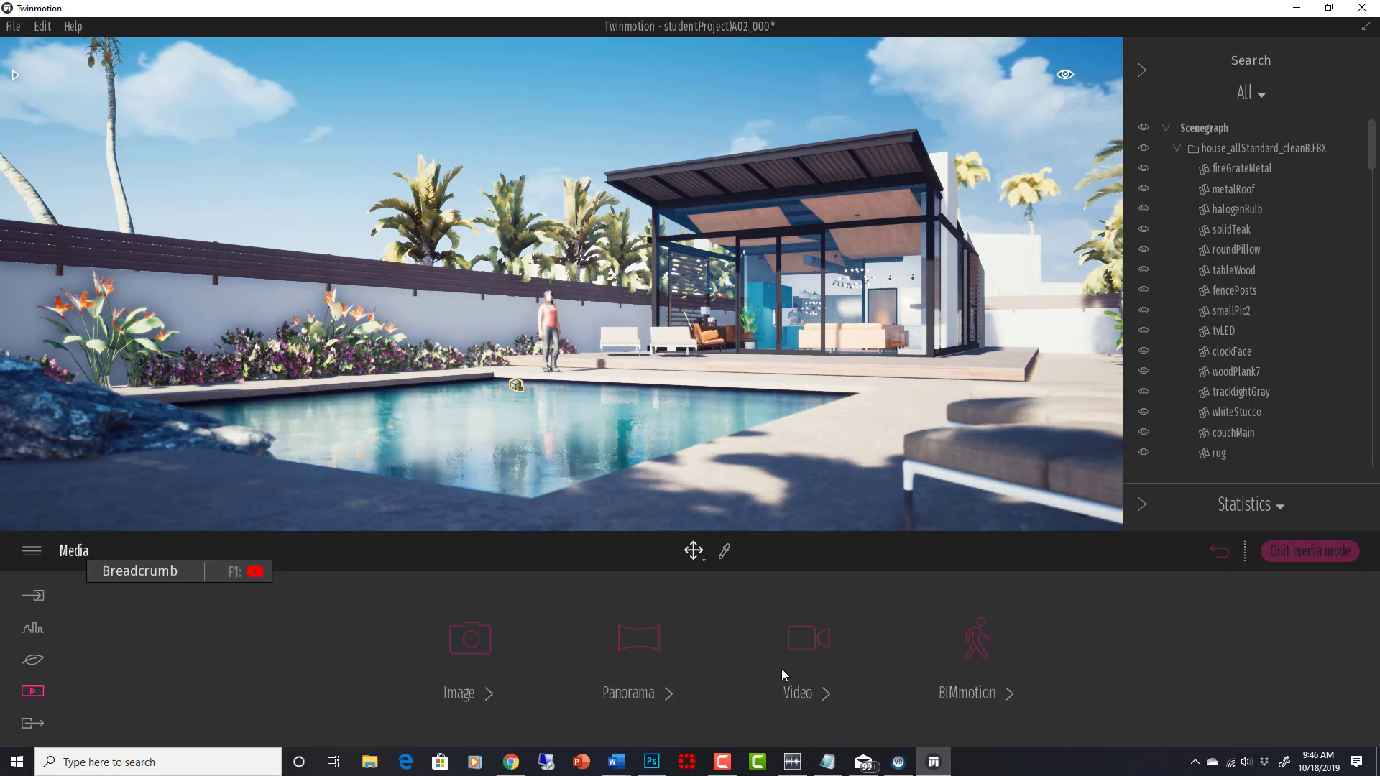
click(806, 646)
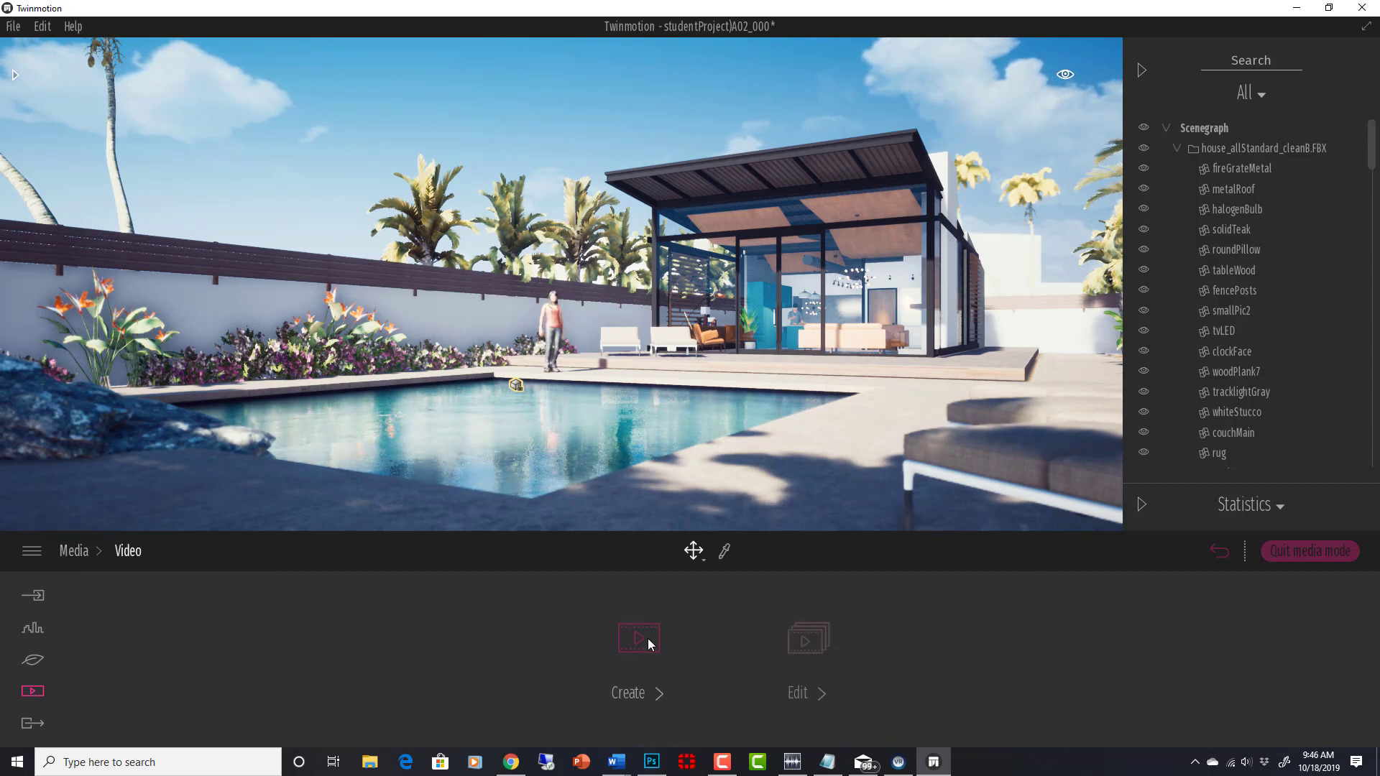
click(649, 696)
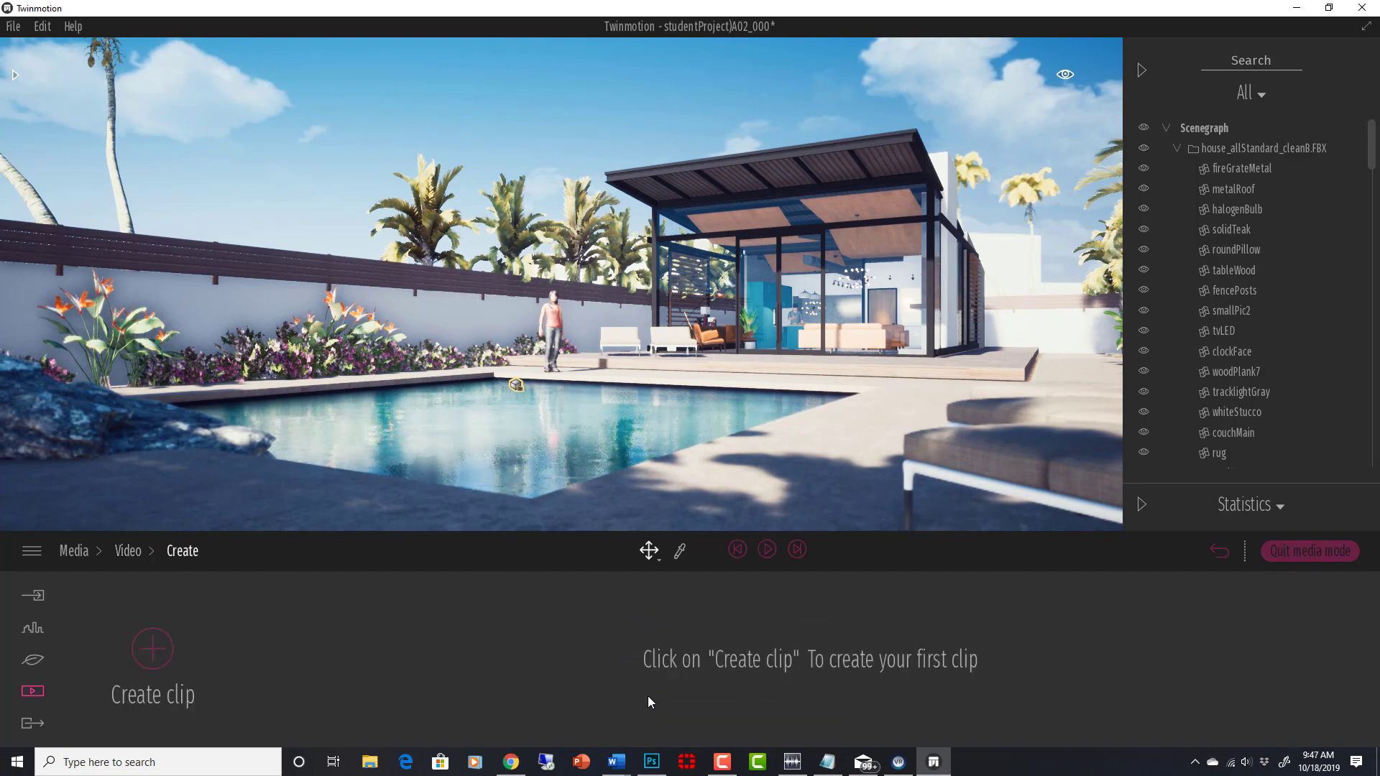
click(155, 653)
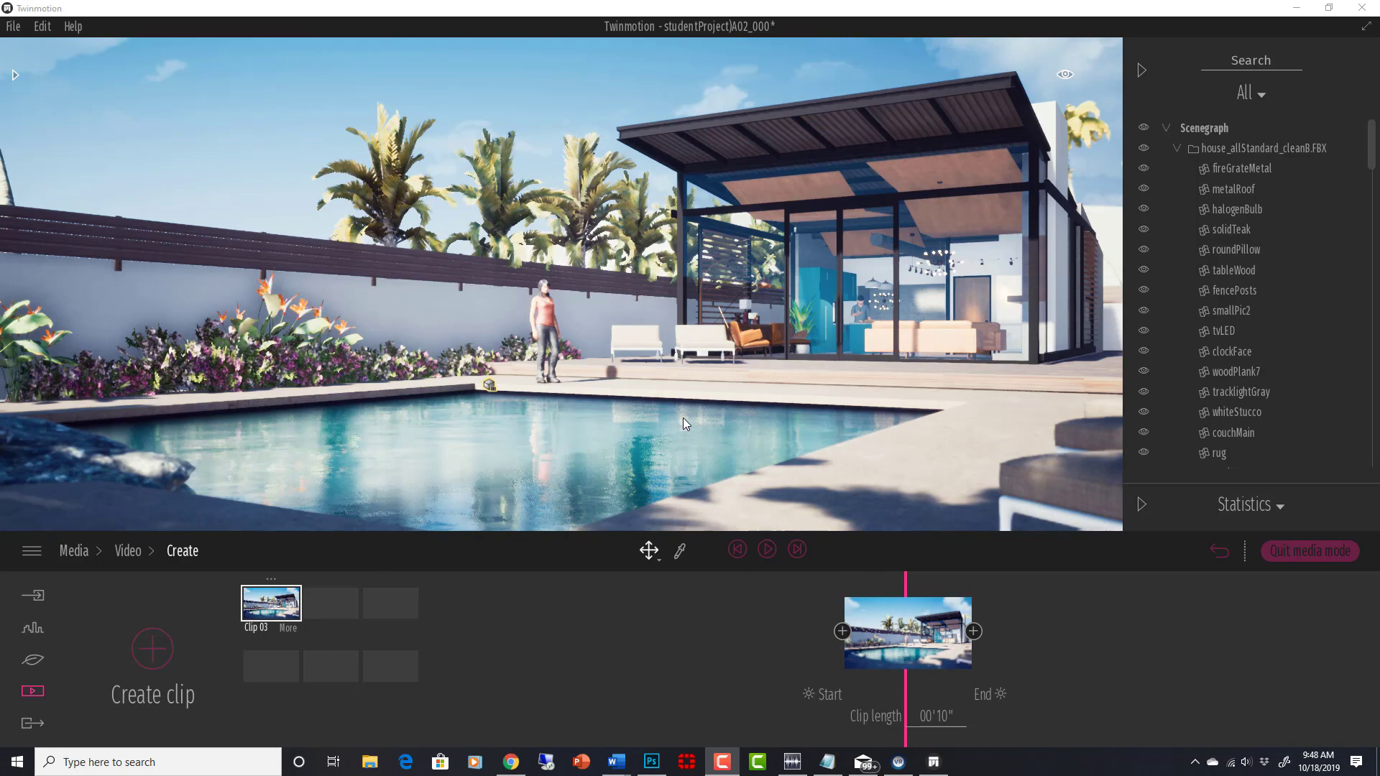
- Move the camera closer to face the house's glass front and add that view as the clip's second keyframe
right_drag(682, 417, 1017, 403)
key(w)
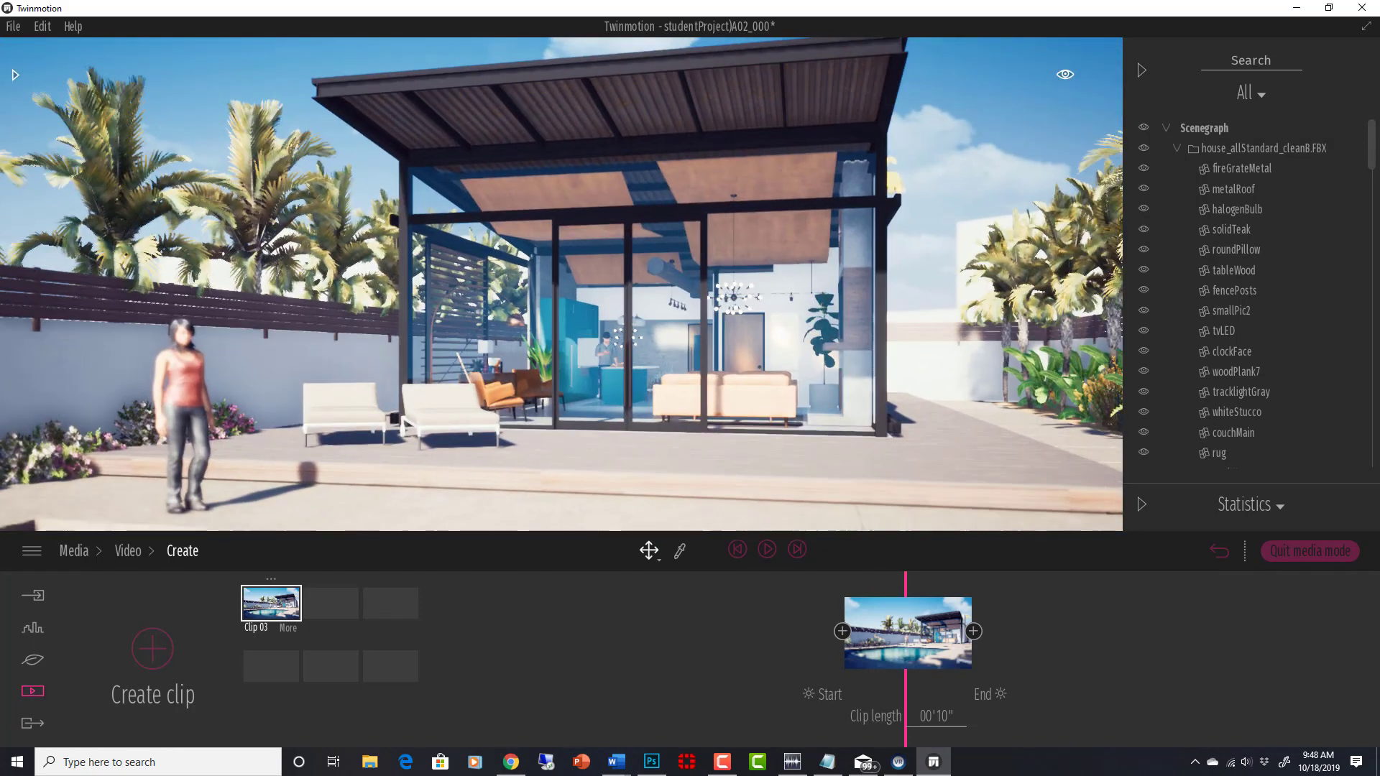
key(Up)
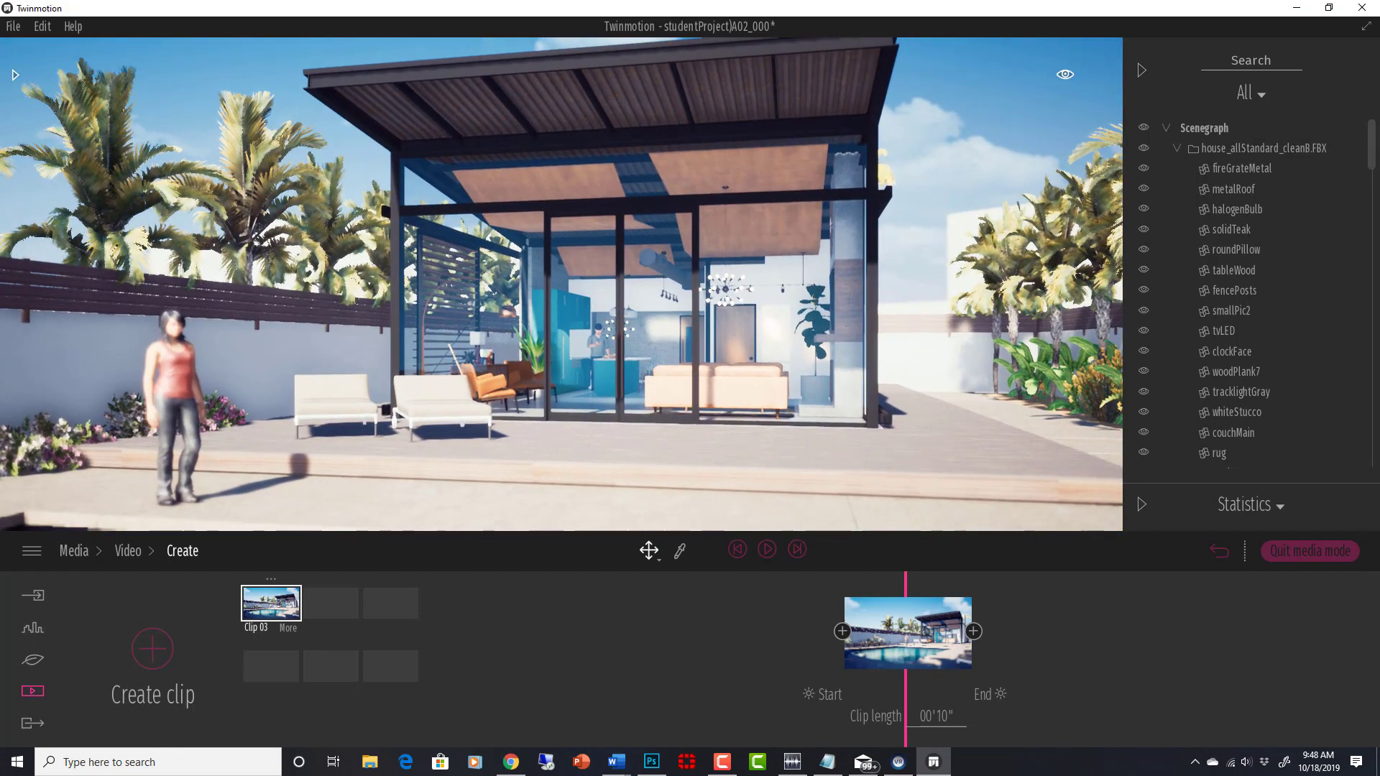
right_drag(1017, 403, 1022, 394)
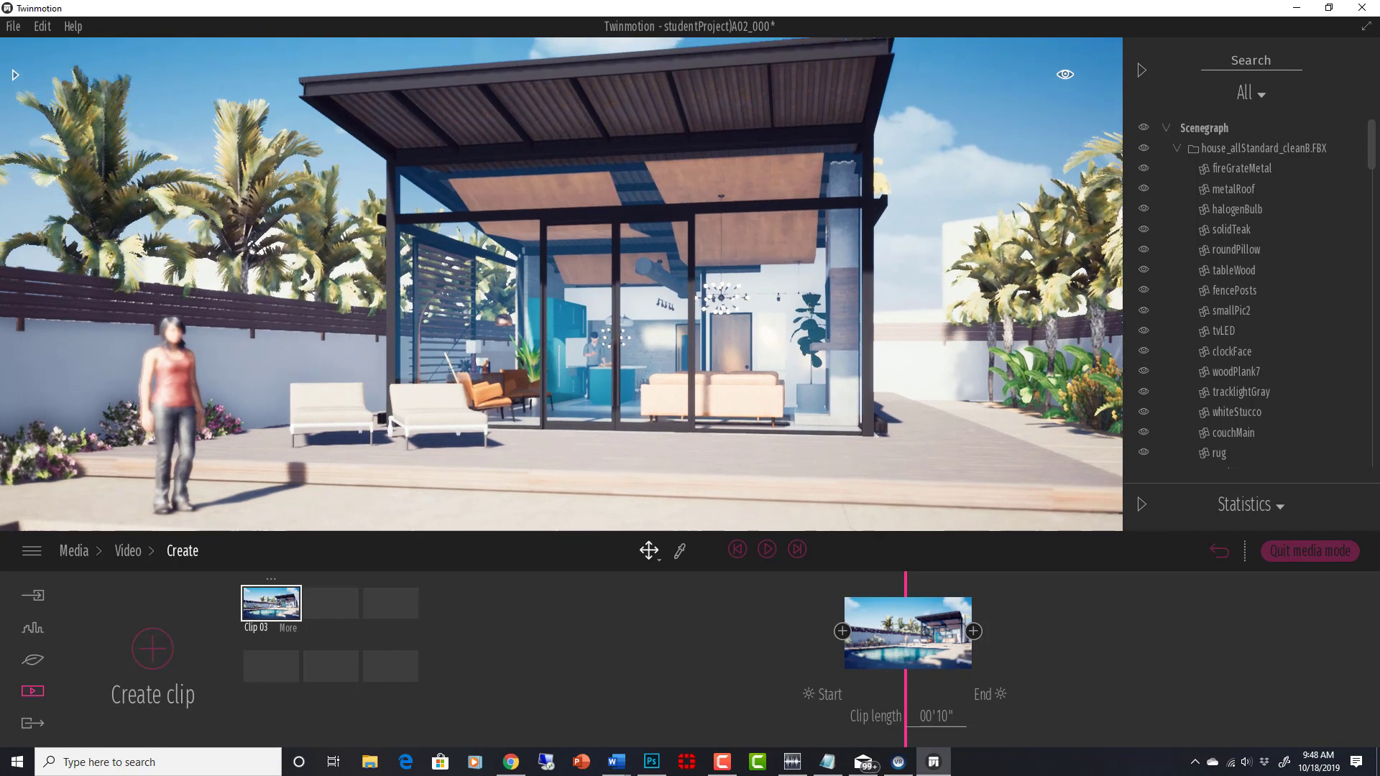
key(Down)
click(973, 631)
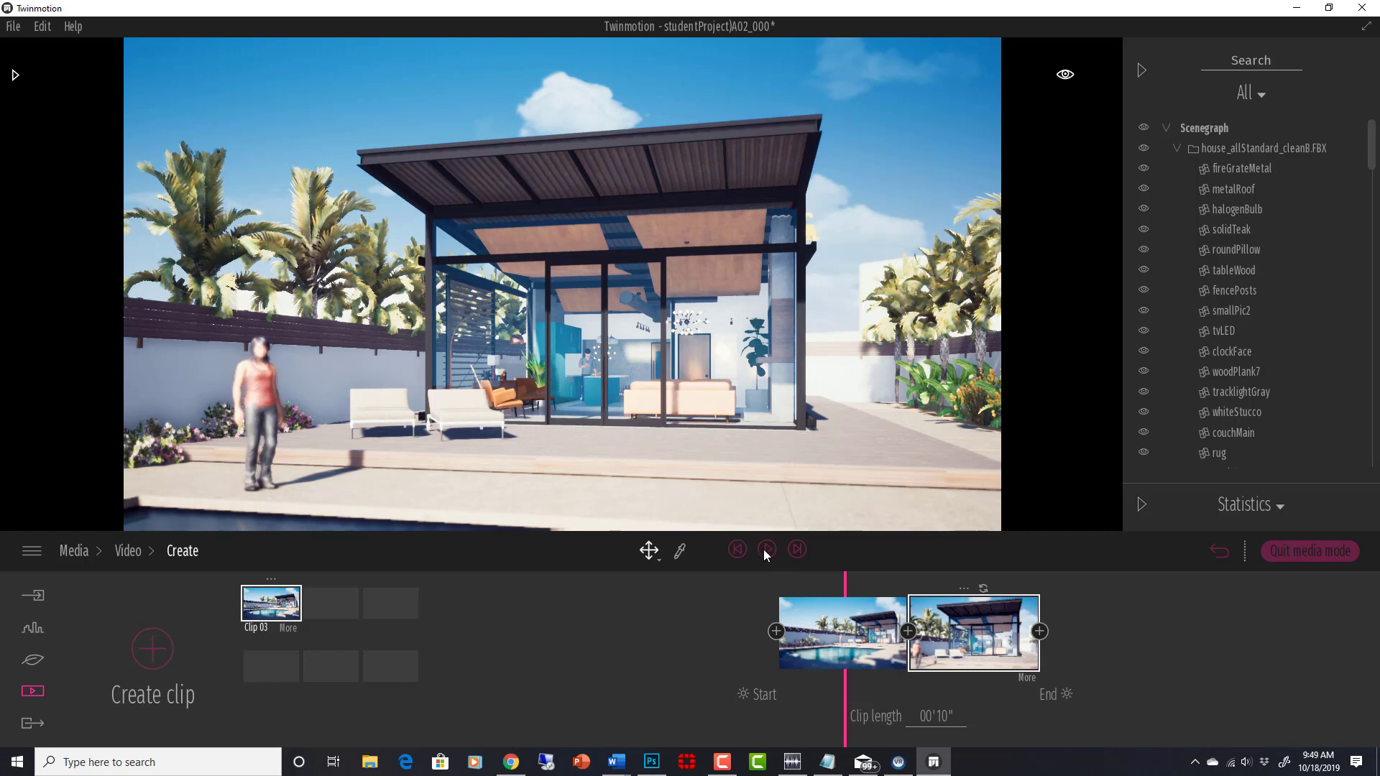
- Try different times of day for the clip's end keyframe, settle on afternoon light, and play the clip
mouse_move(851, 642)
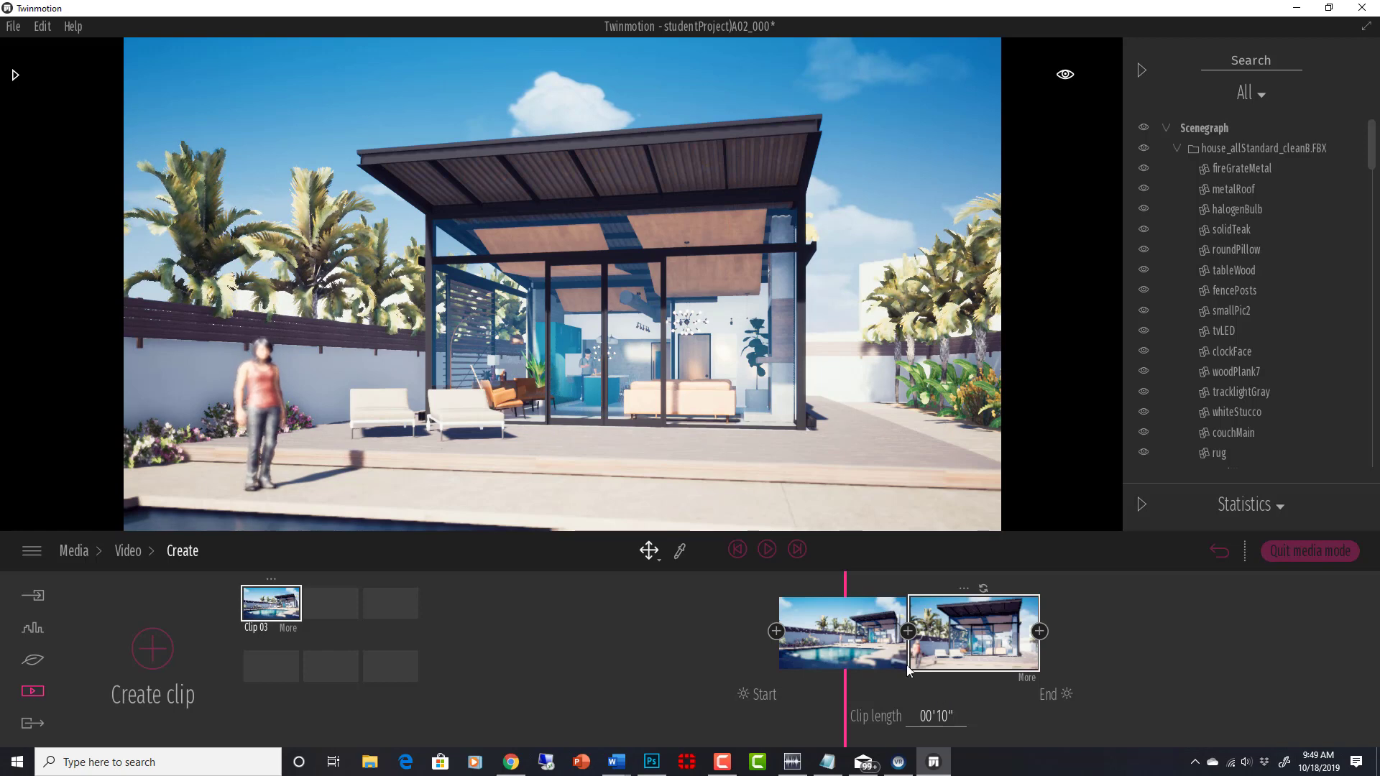
click(748, 695)
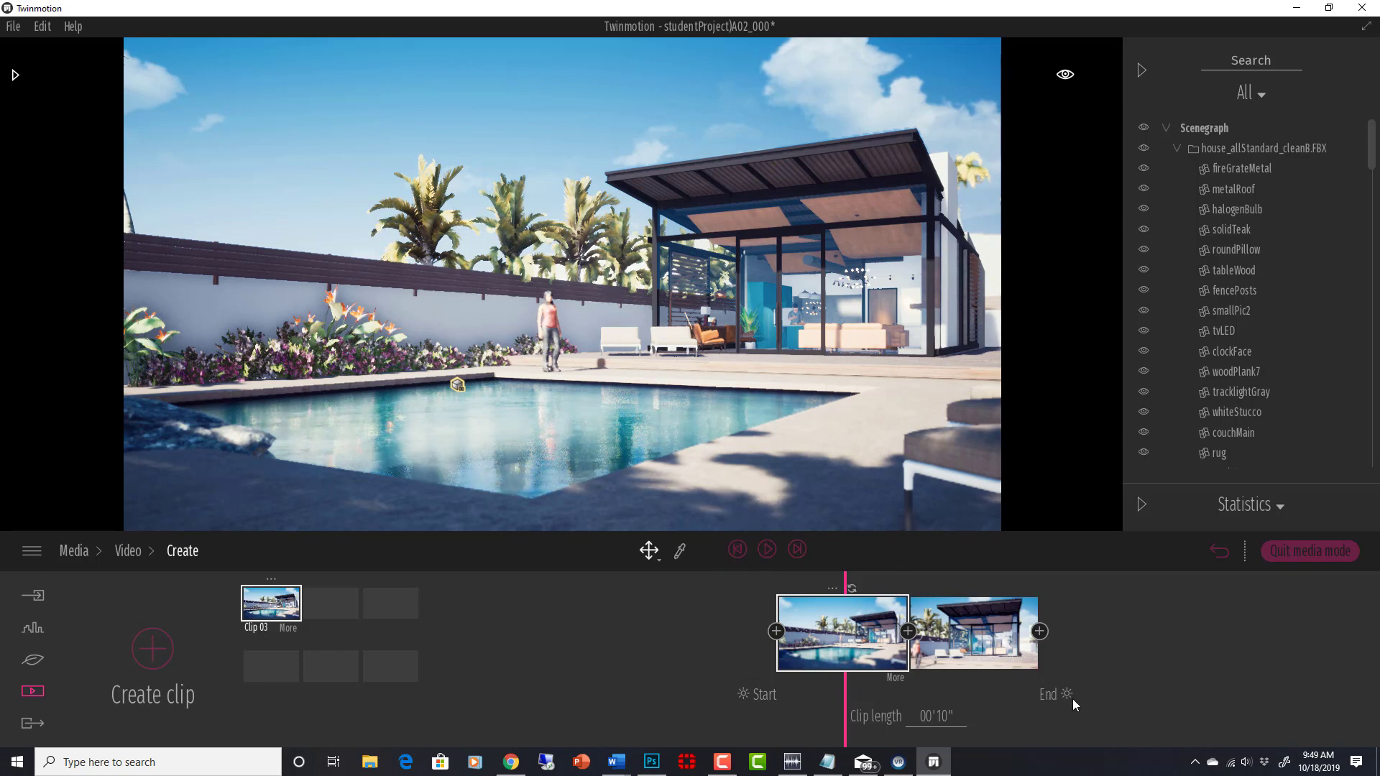
click(743, 691)
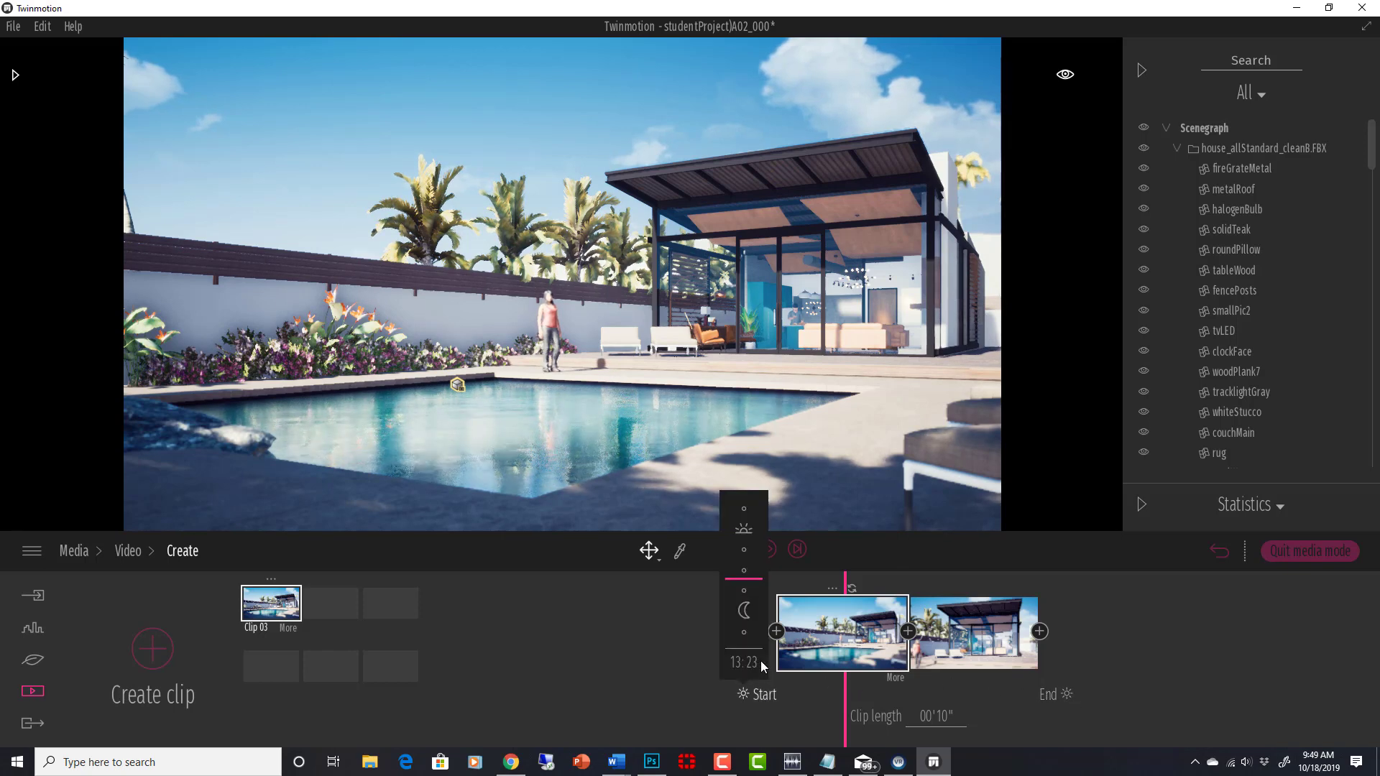
click(1064, 695)
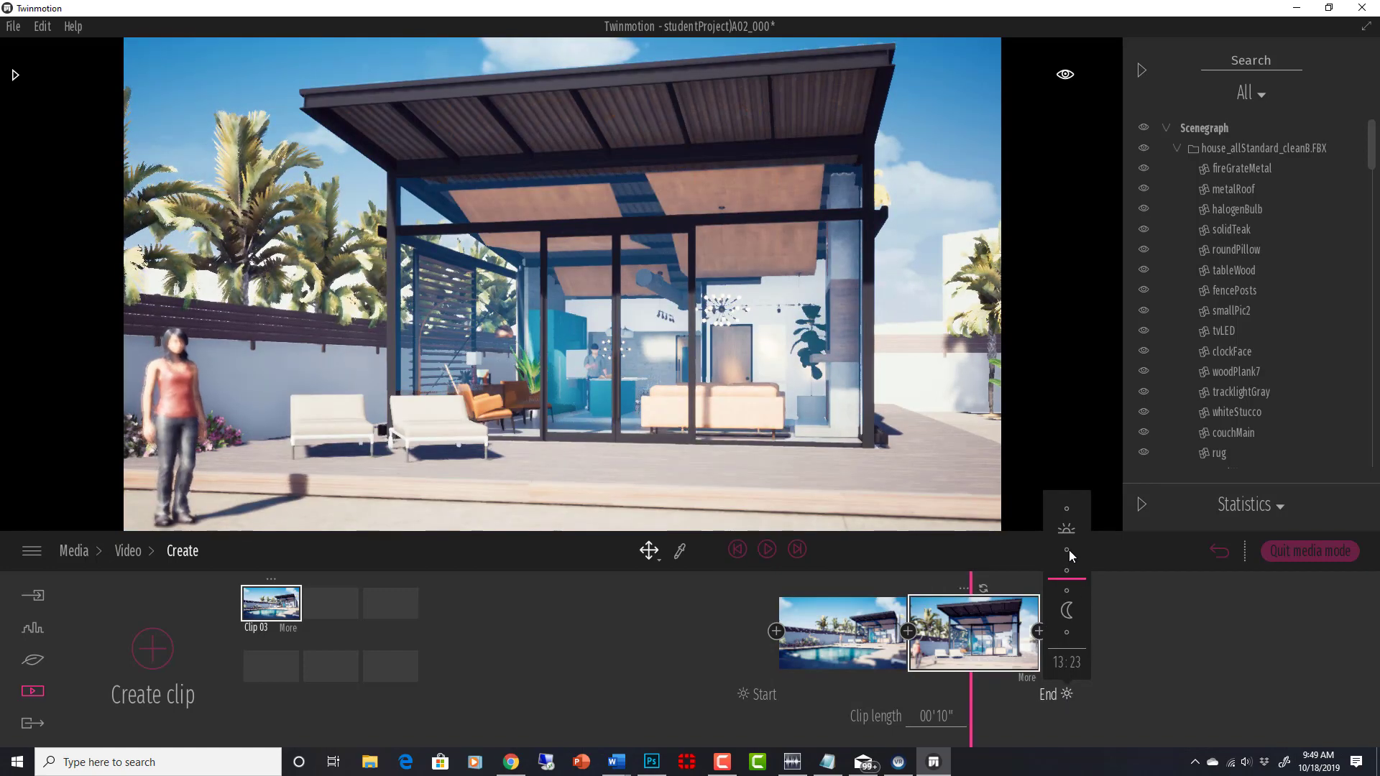
click(1068, 550)
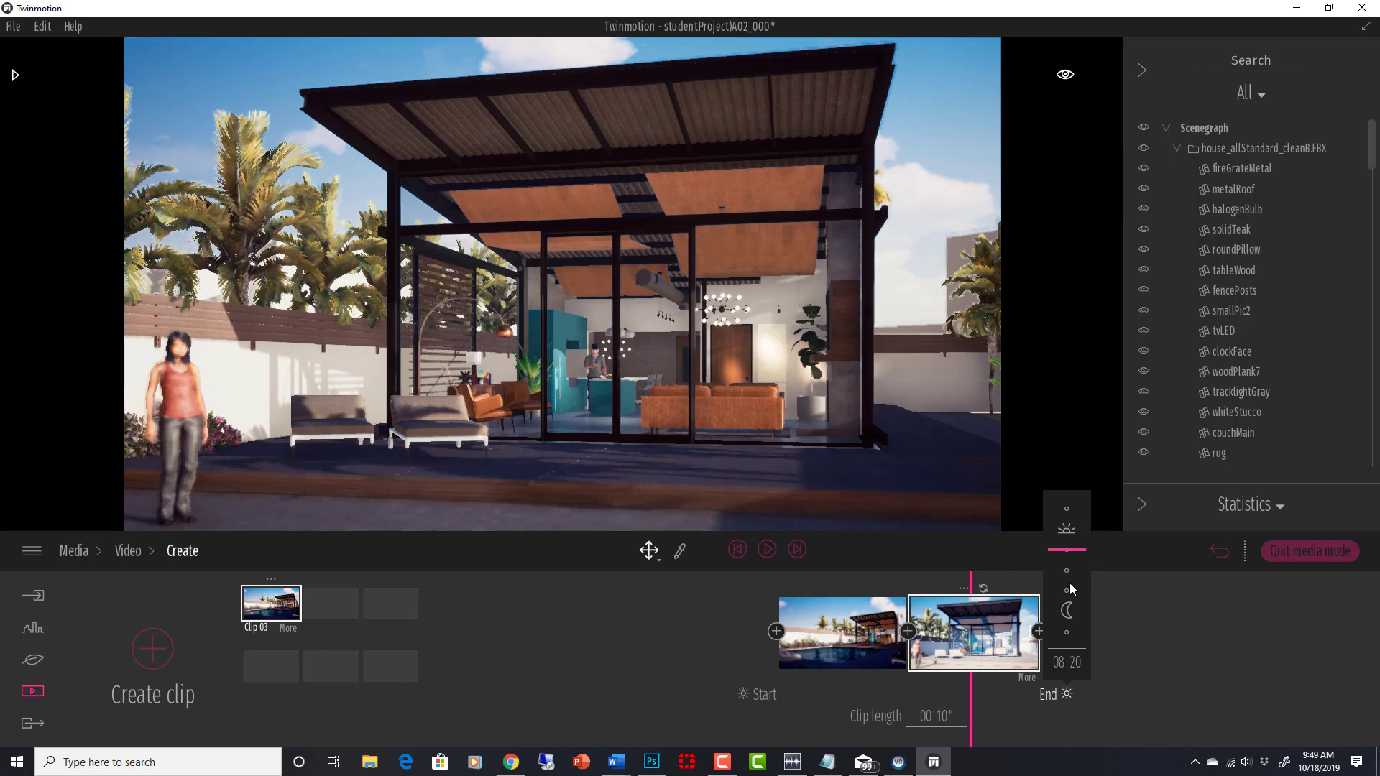
click(1070, 584)
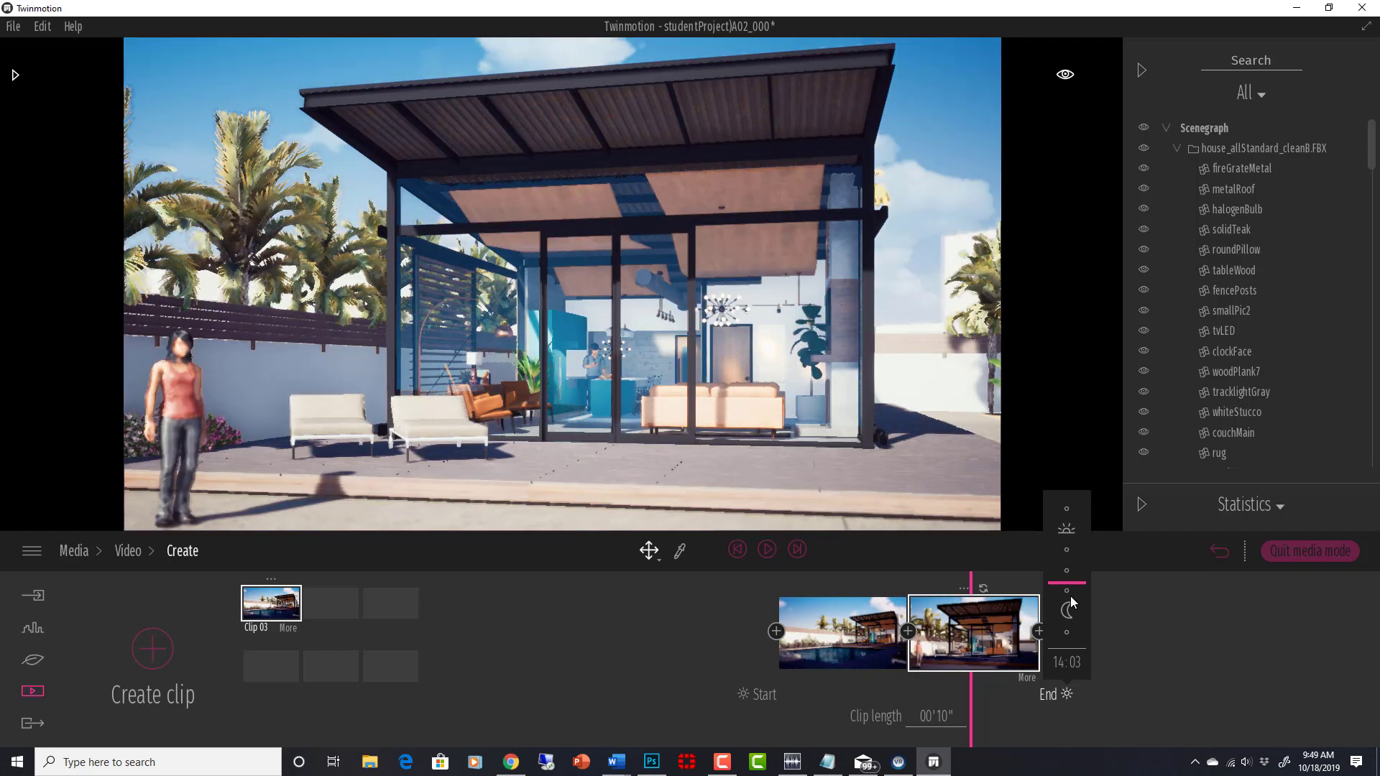
click(1071, 602)
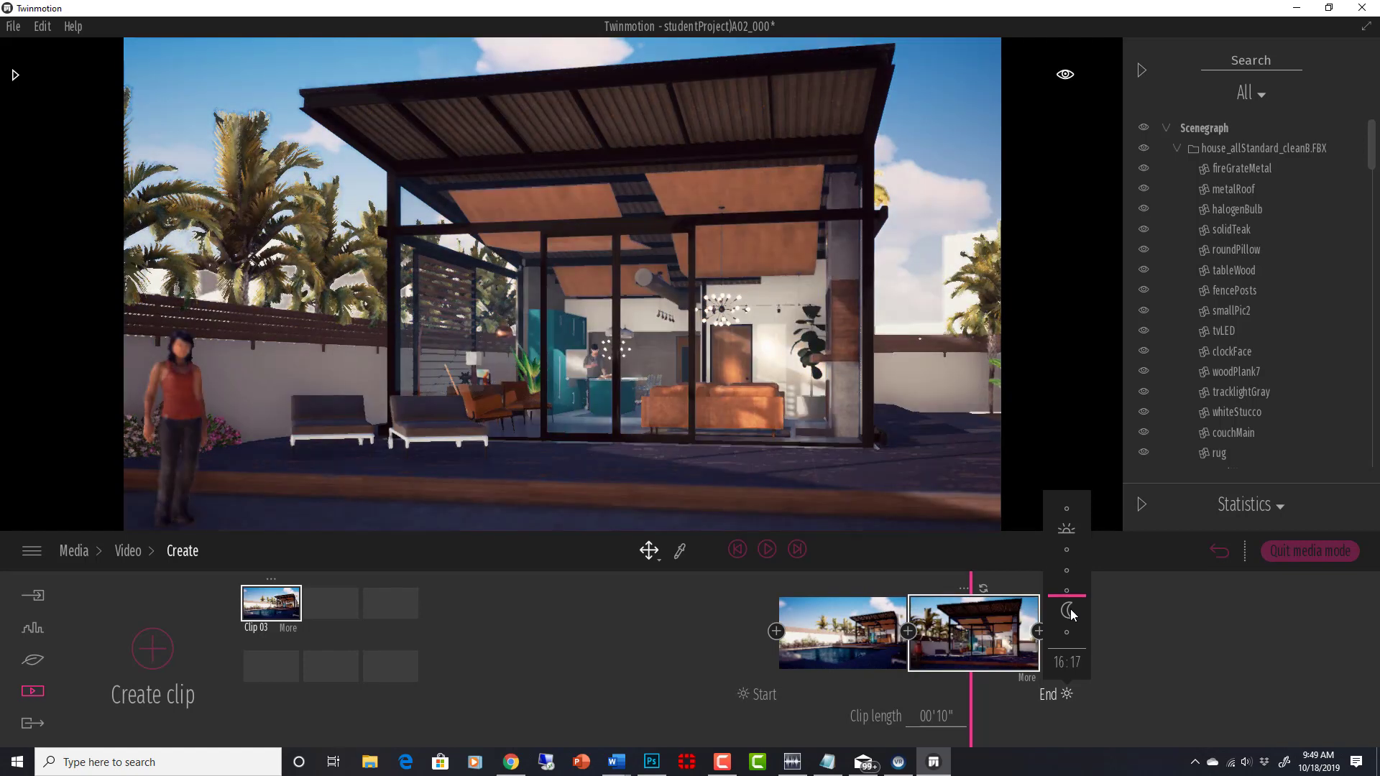
click(1071, 605)
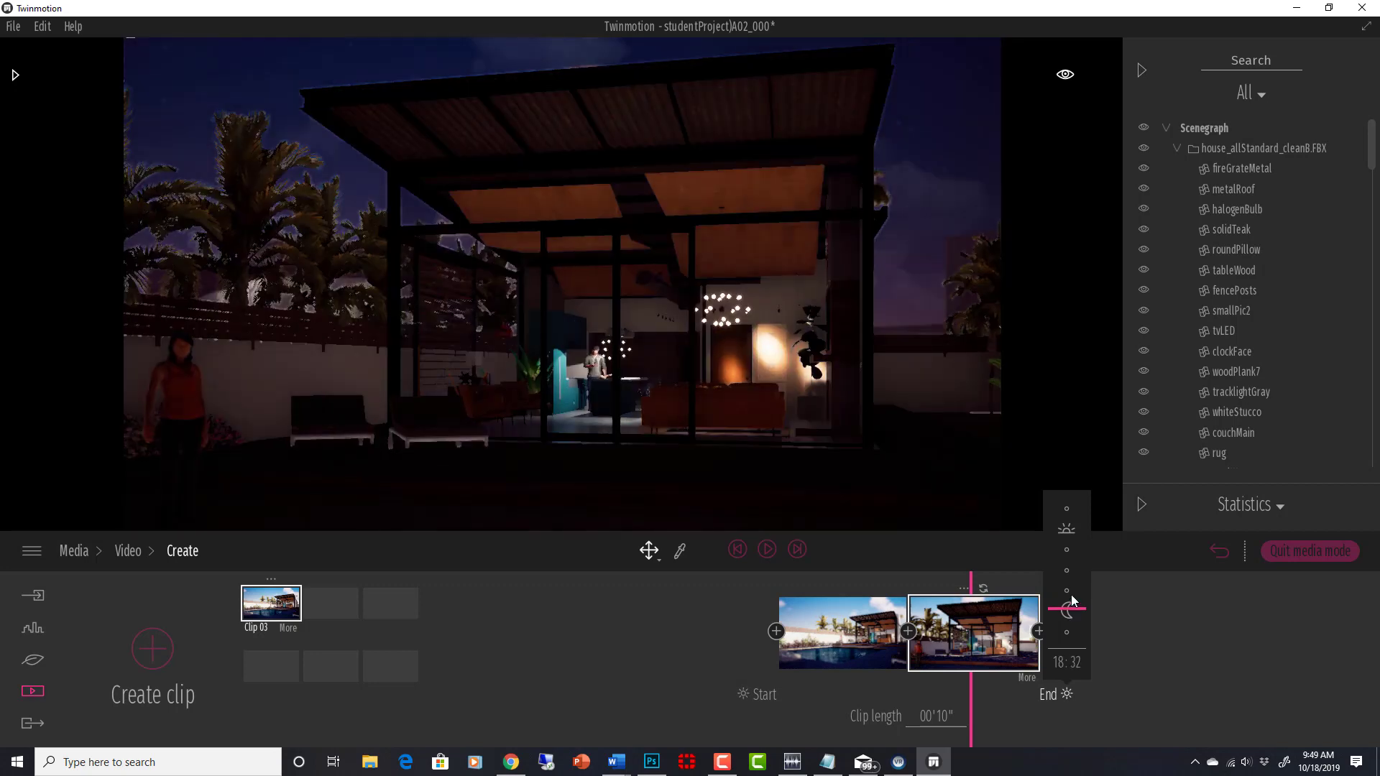
click(1071, 596)
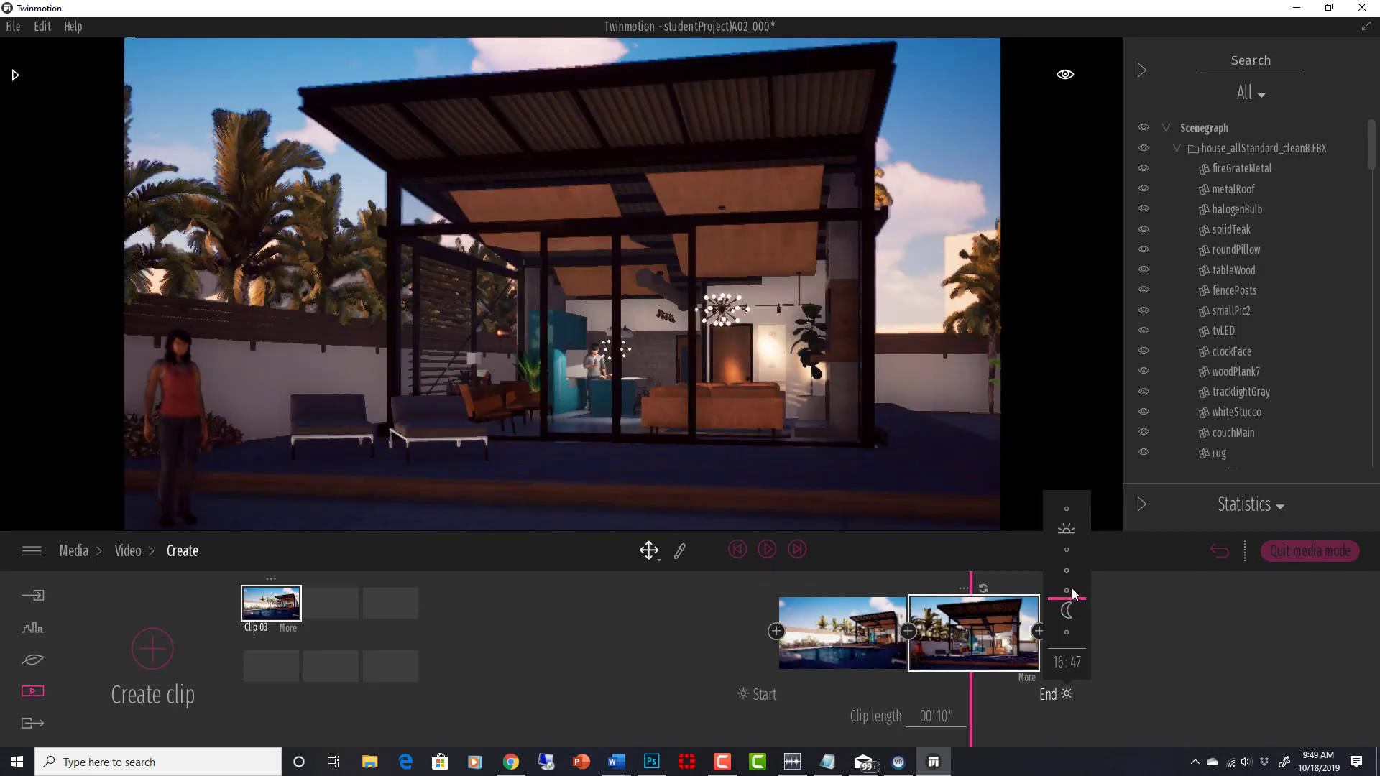
click(1071, 585)
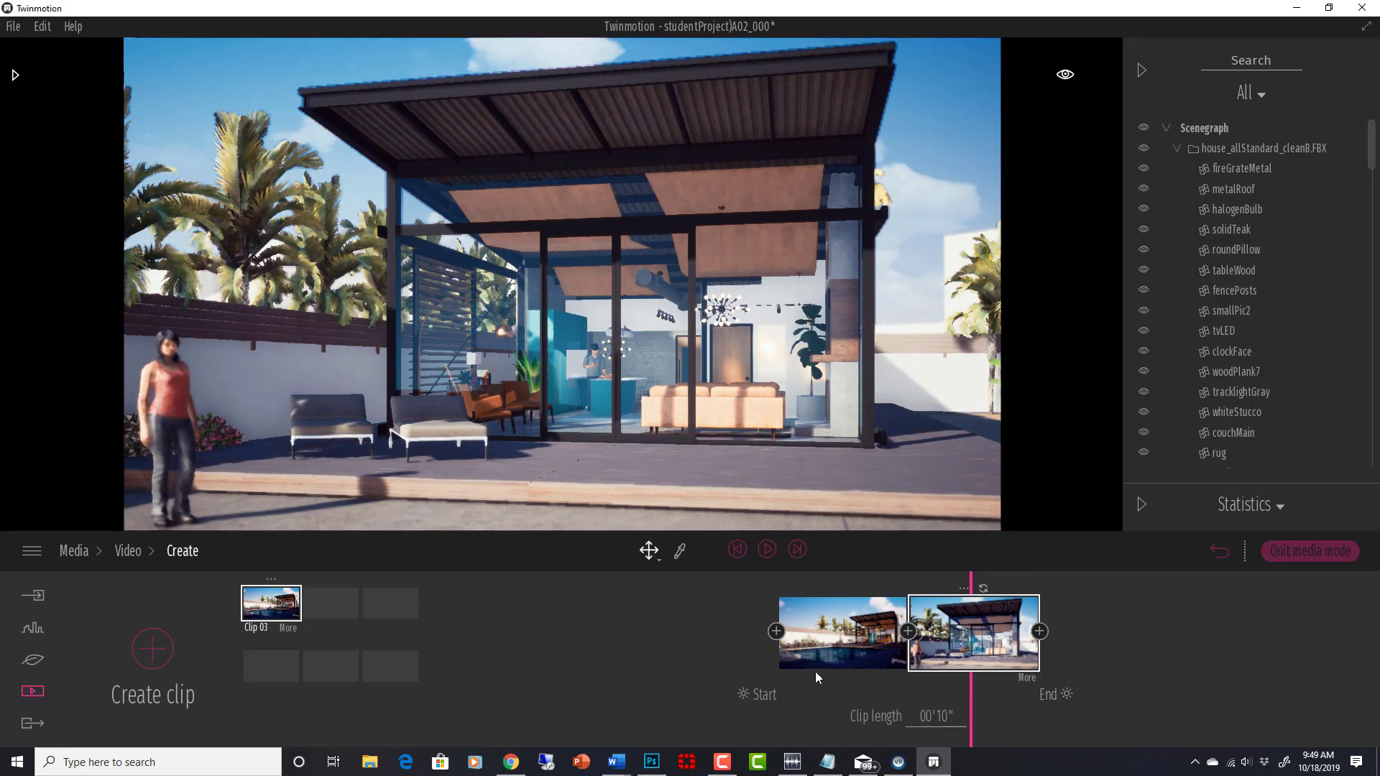
click(768, 549)
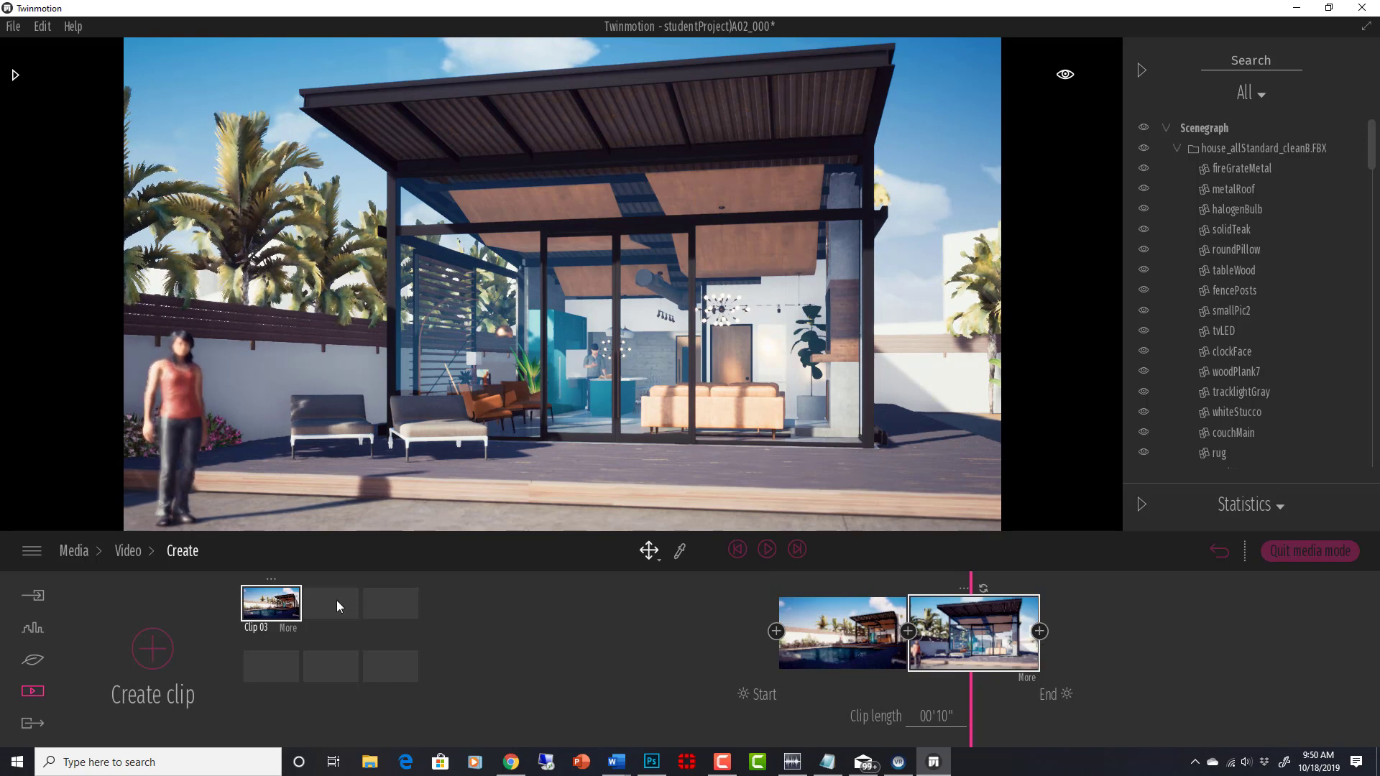
- Create a second clip and pull the camera back to frame the house, the woman and the pool's far edge
click(152, 649)
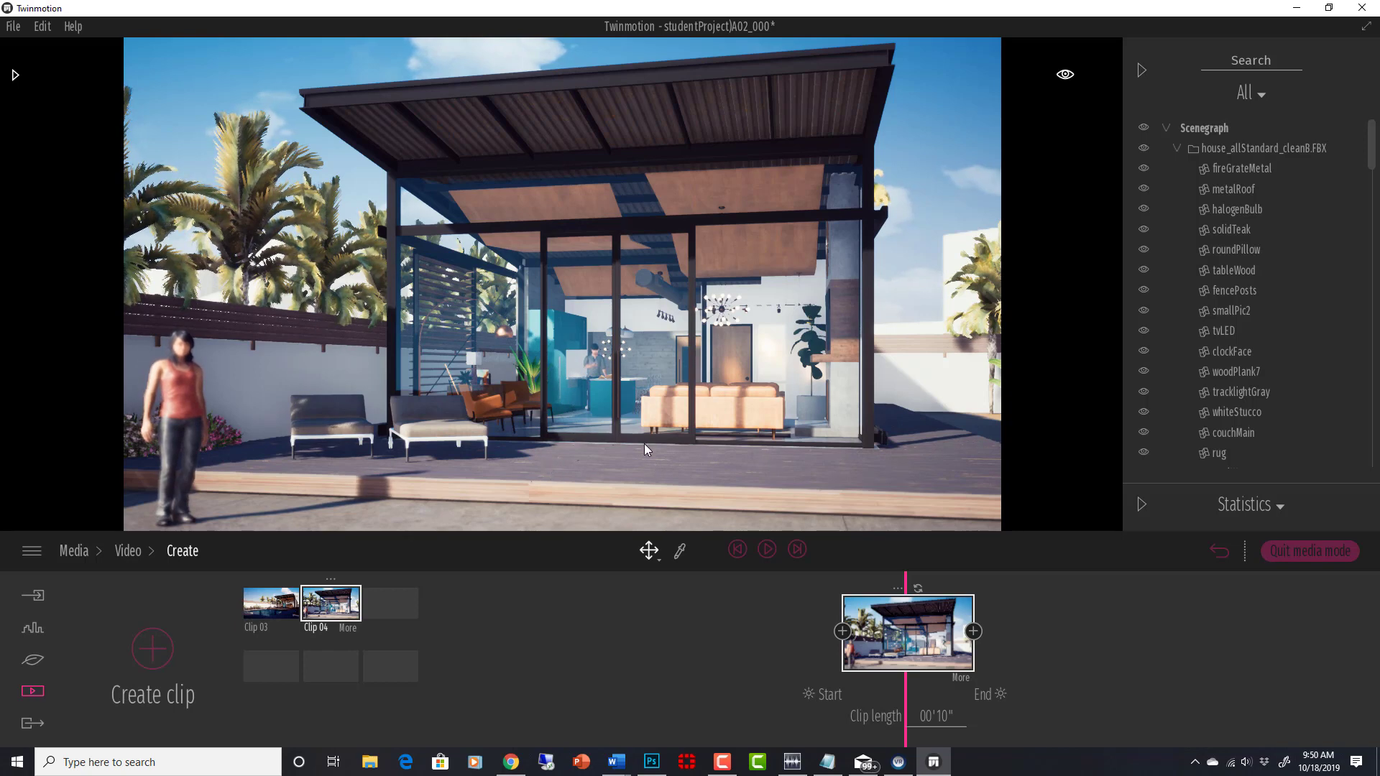
scroll(644, 443, down, 1)
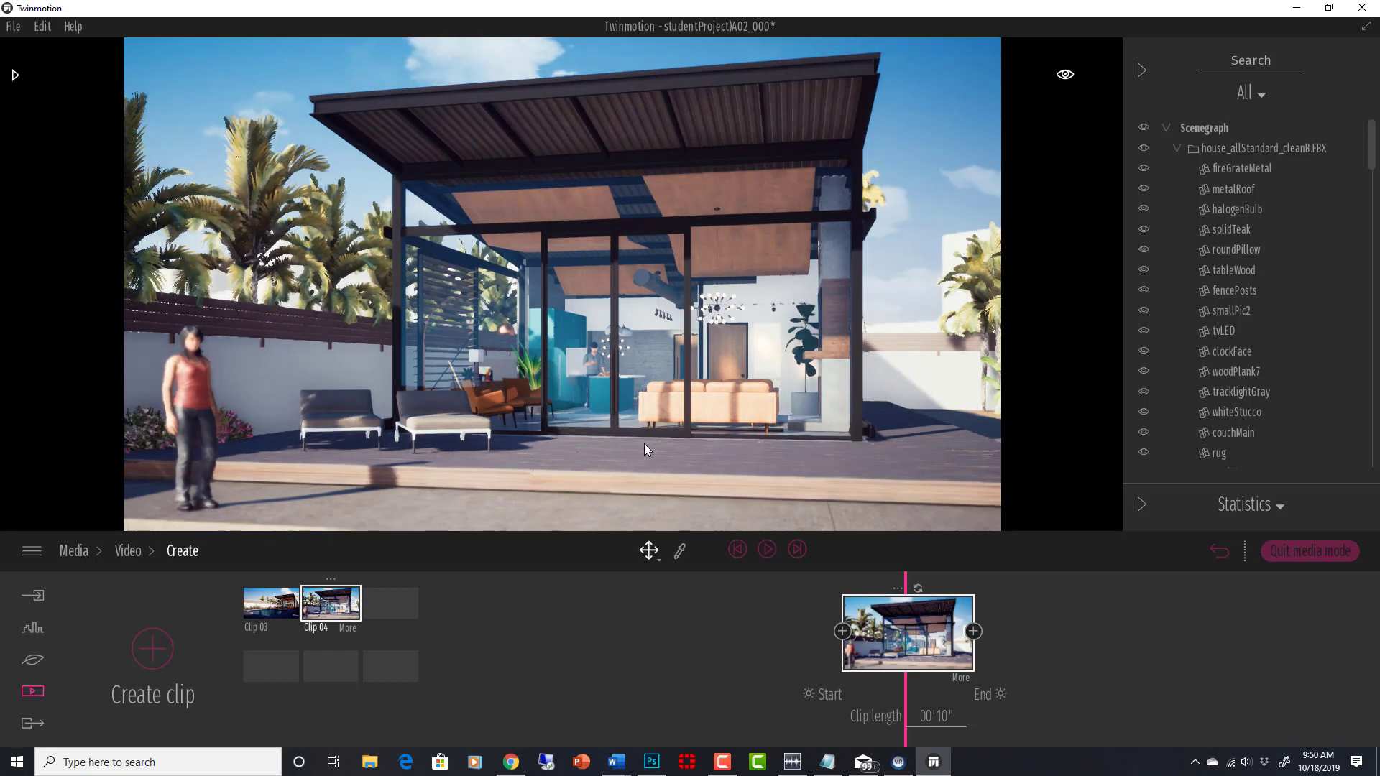
scroll(644, 442, down, 3)
scroll(644, 442, down, 3)
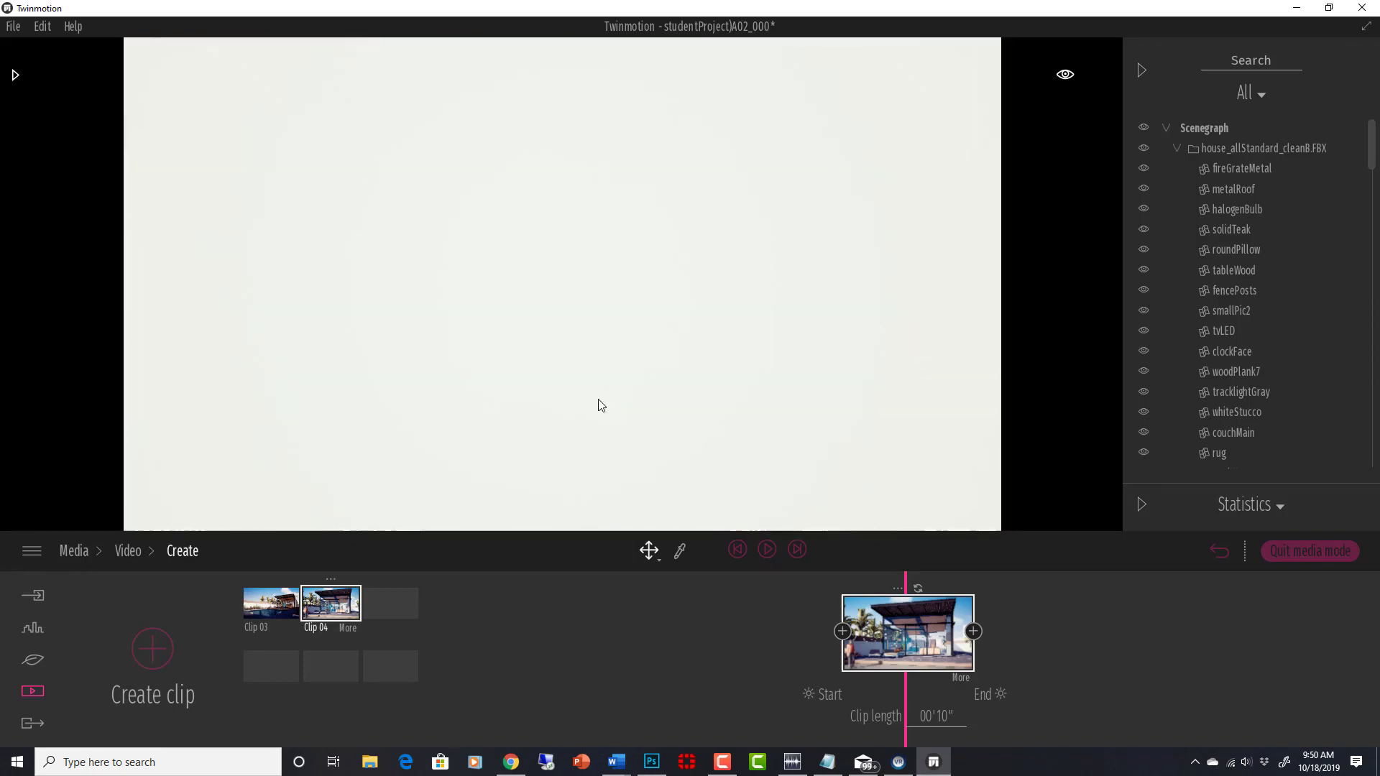
scroll(598, 399, up, 2)
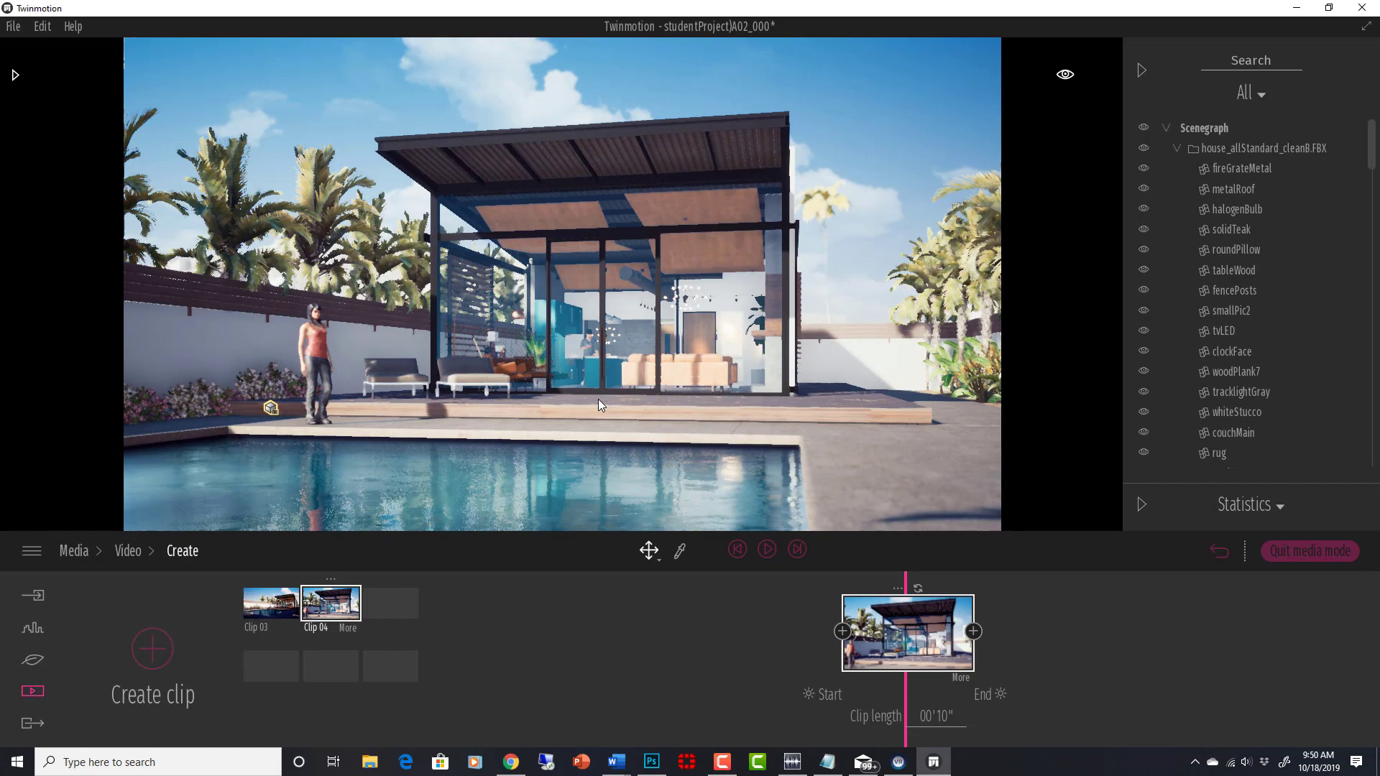
scroll(598, 399, down, 1)
middle_drag(598, 399, 608, 449)
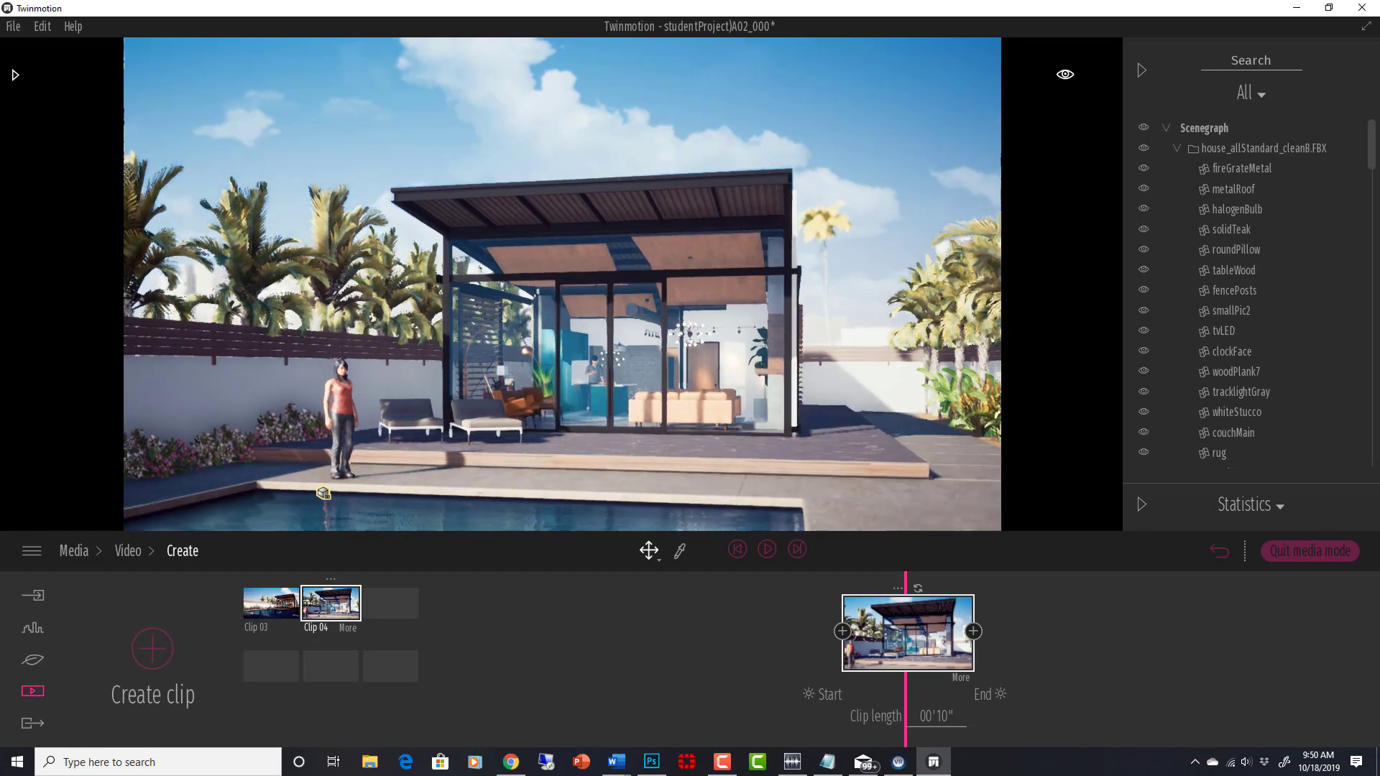
scroll(562, 284, down, 3)
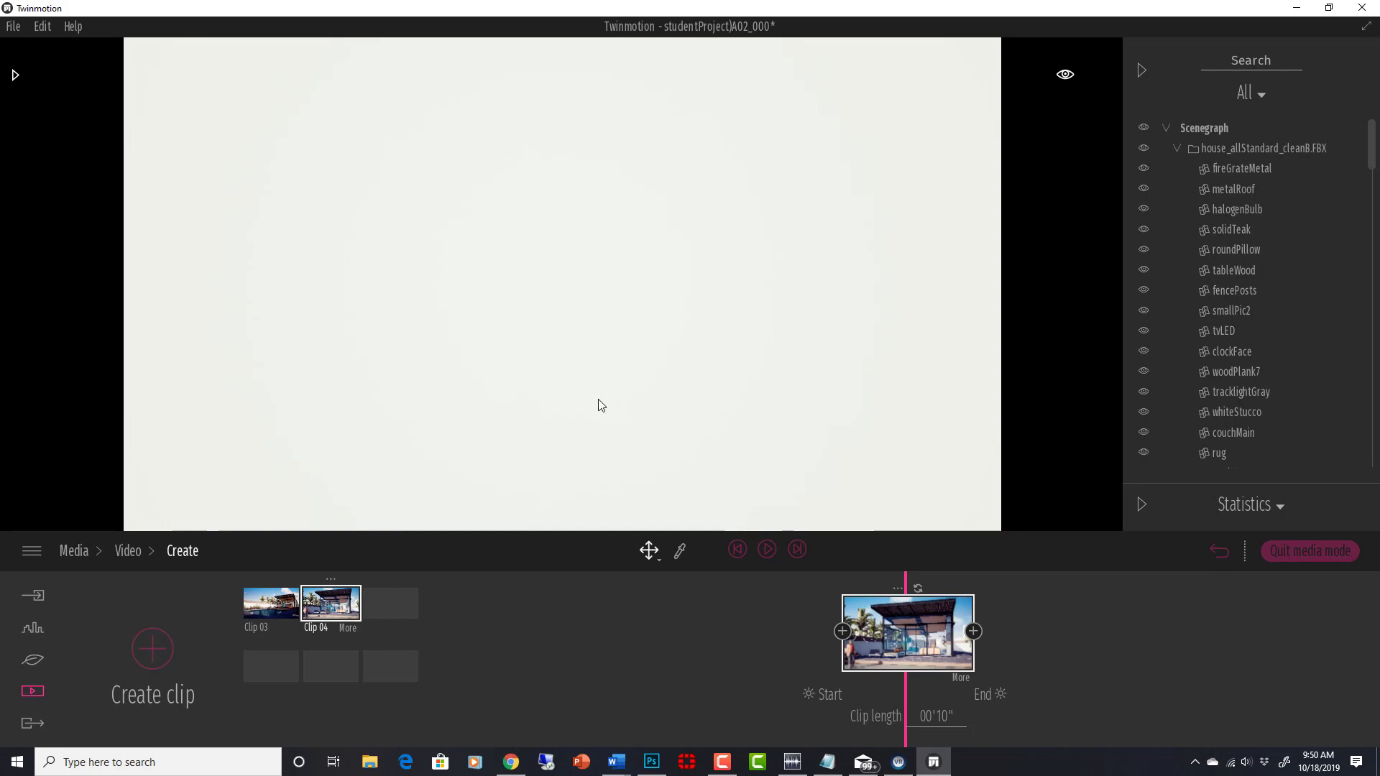
scroll(598, 399, up, 3)
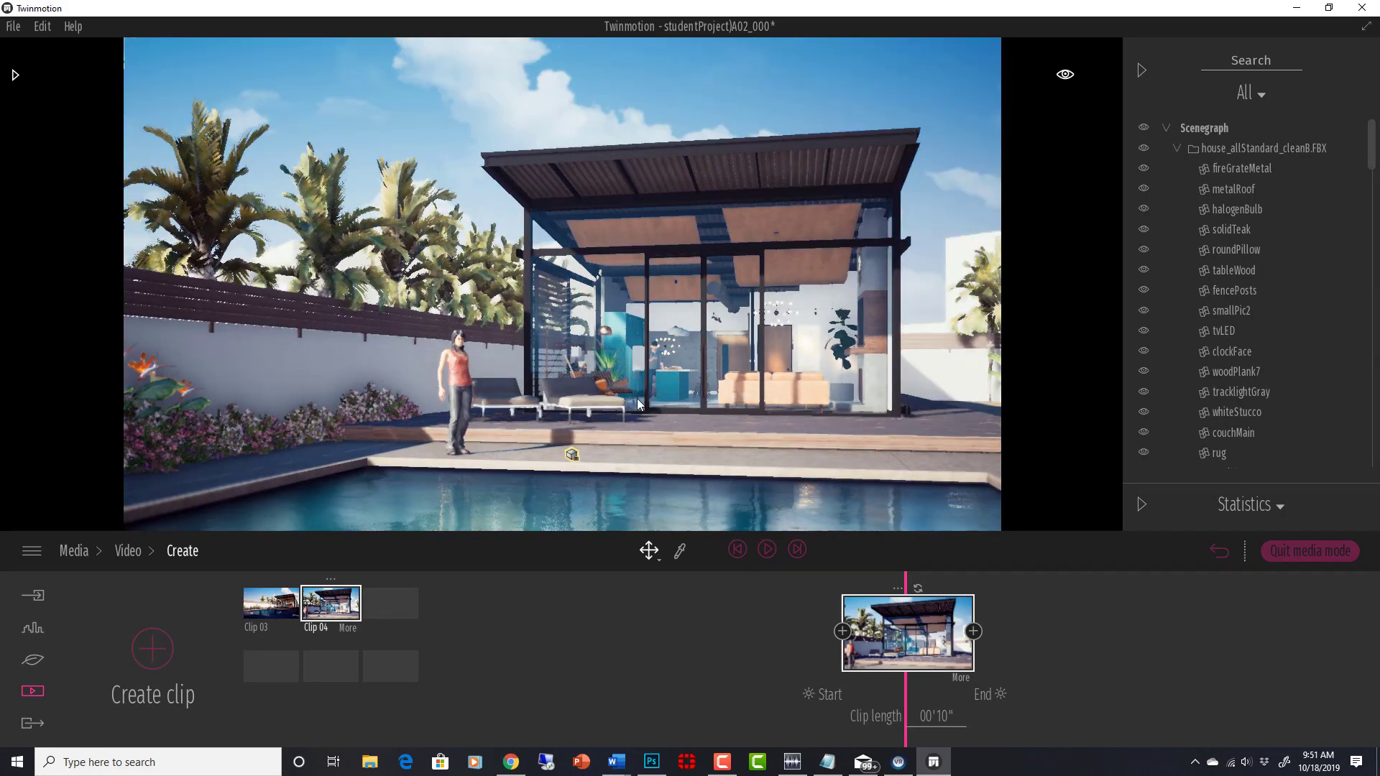
right_drag(562, 284, 350, 282)
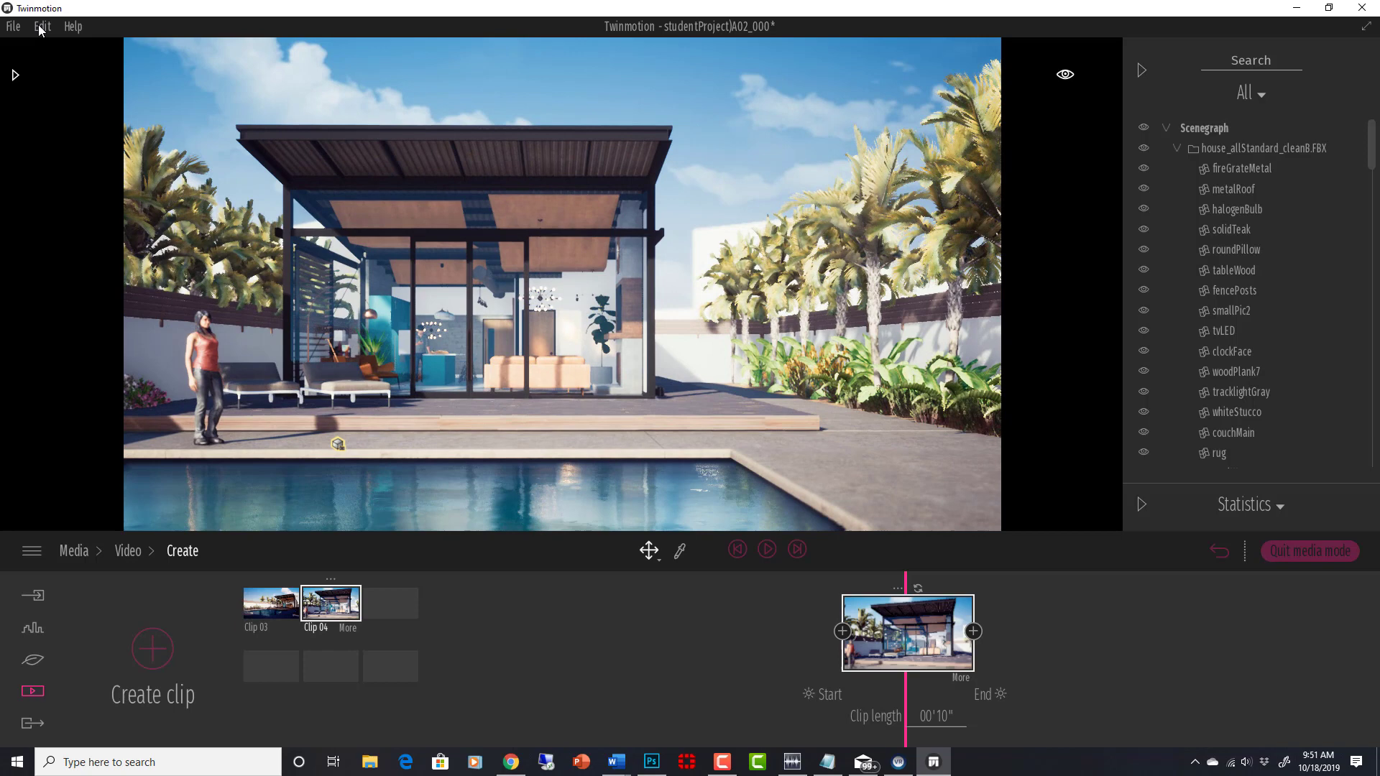
- Set the rendering quality preset to Medium in the preferences
click(41, 26)
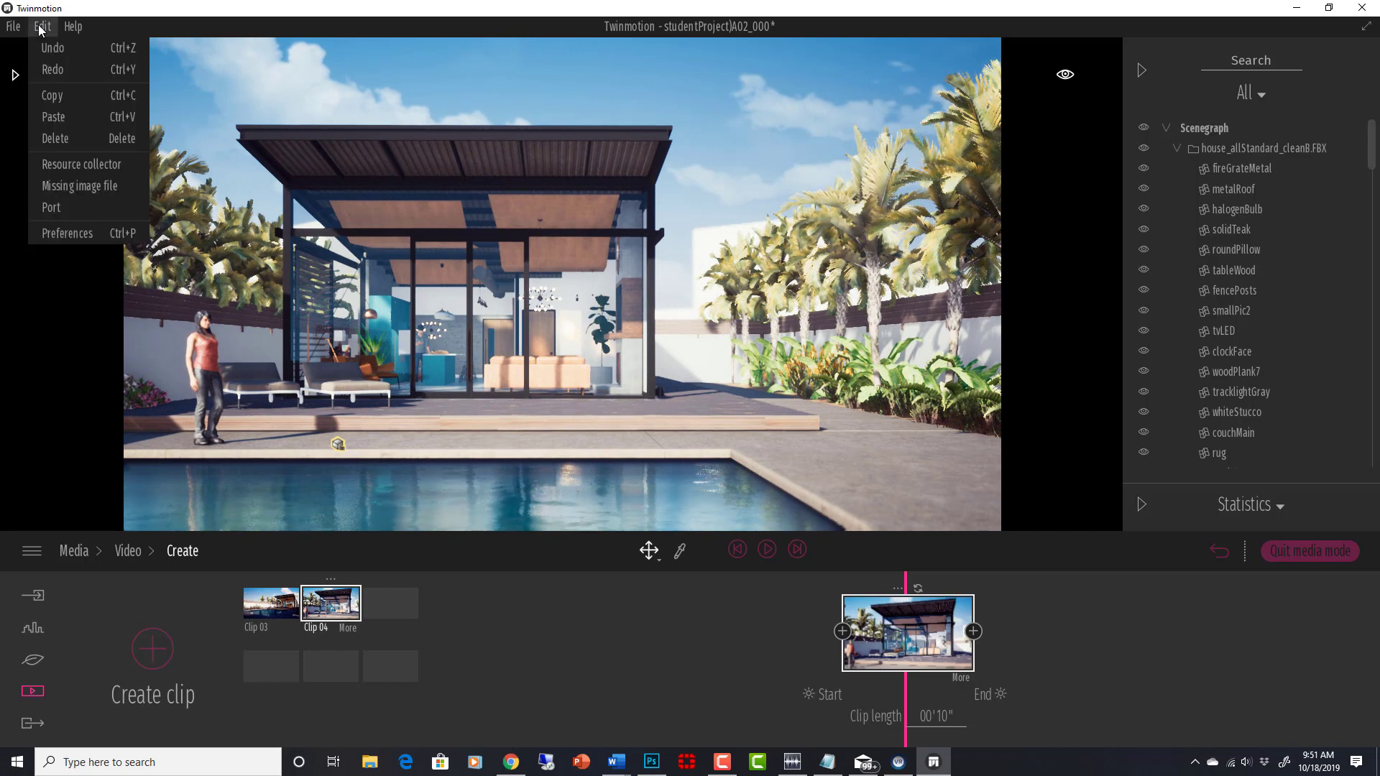
click(79, 234)
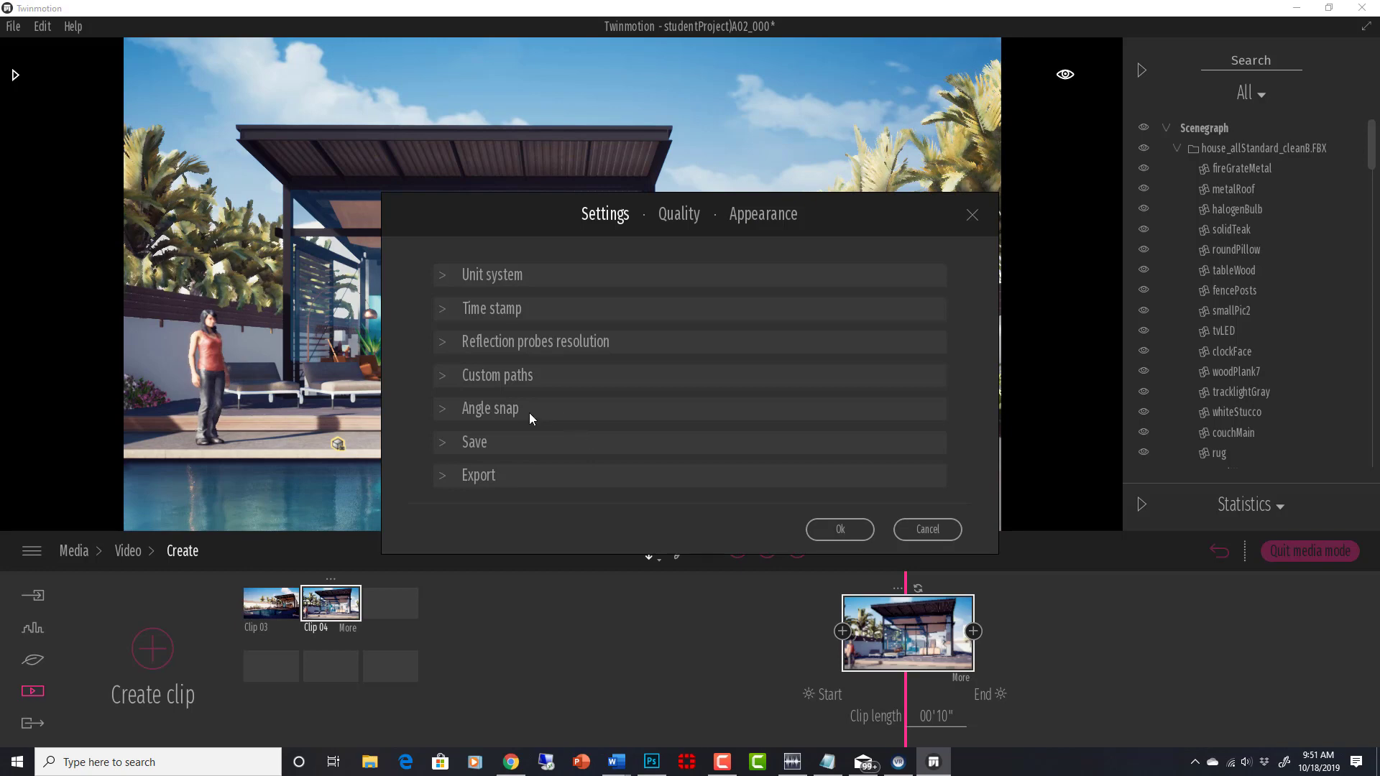
click(678, 214)
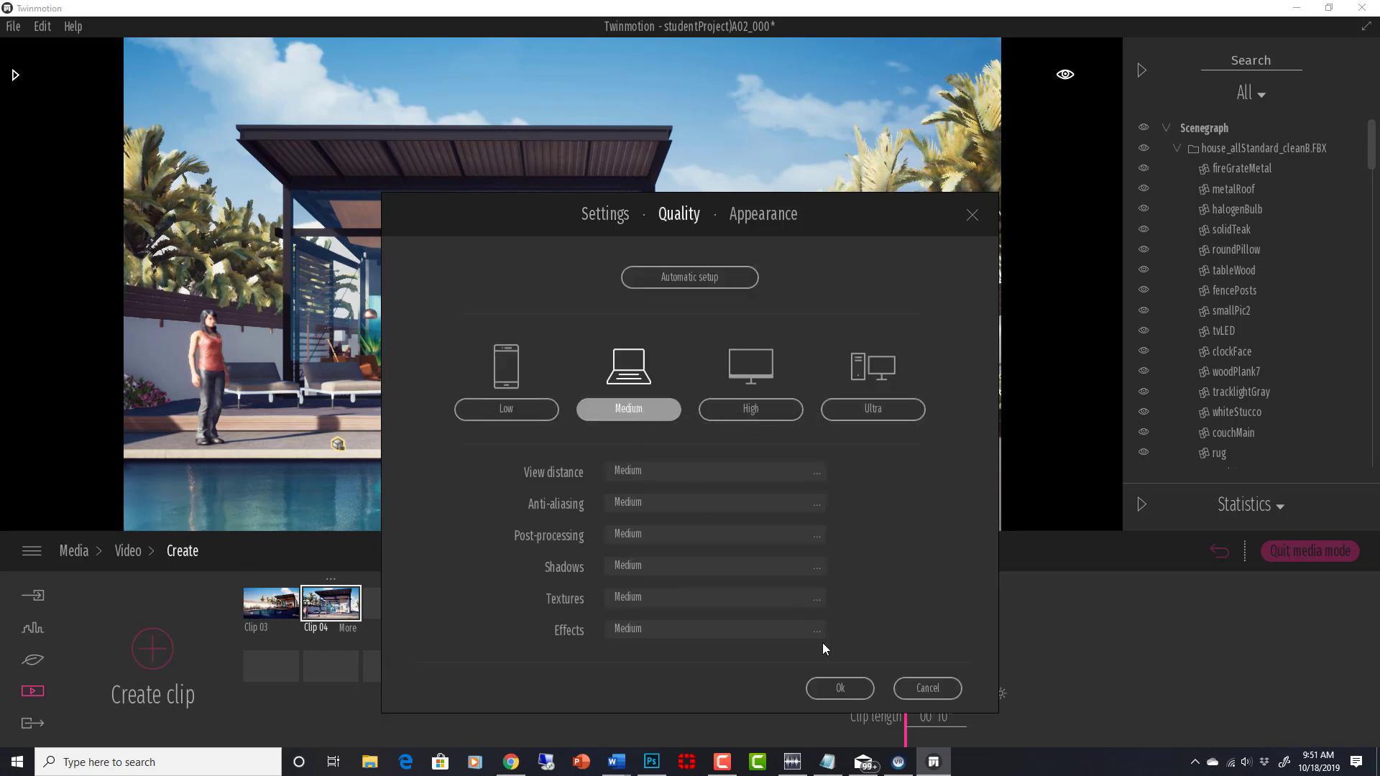
click(841, 688)
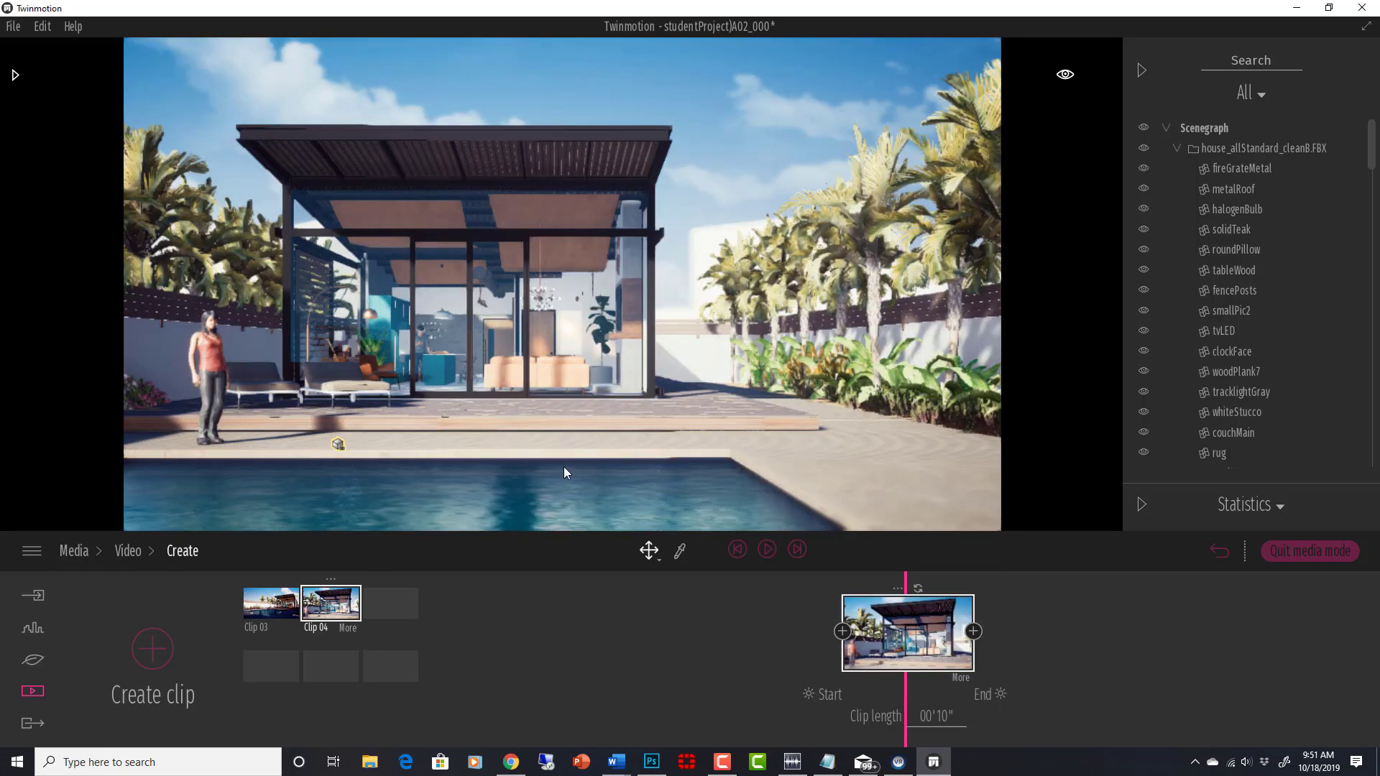
- Set the field of view of the second clip's keyframe camera to 60
middle_drag(399, 469, 478, 467)
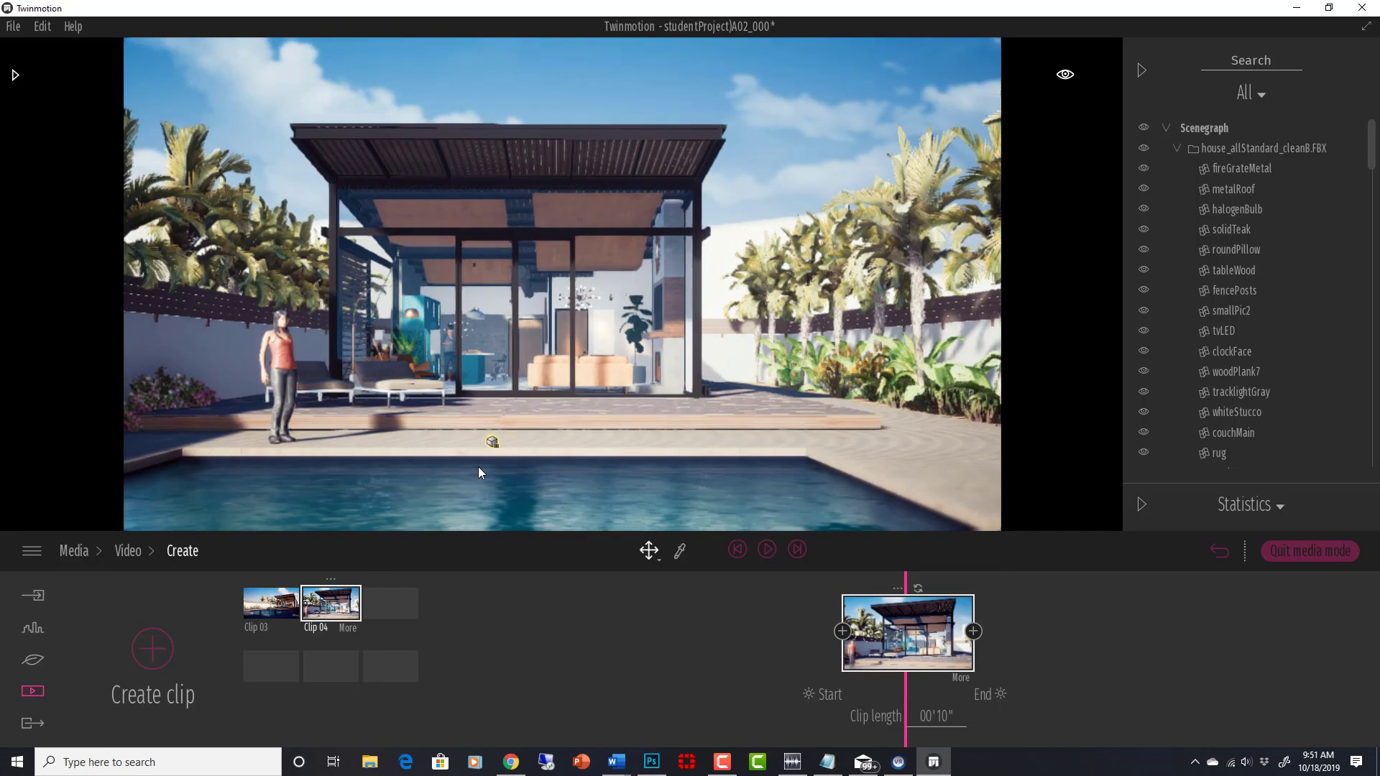
scroll(477, 467, down, 3)
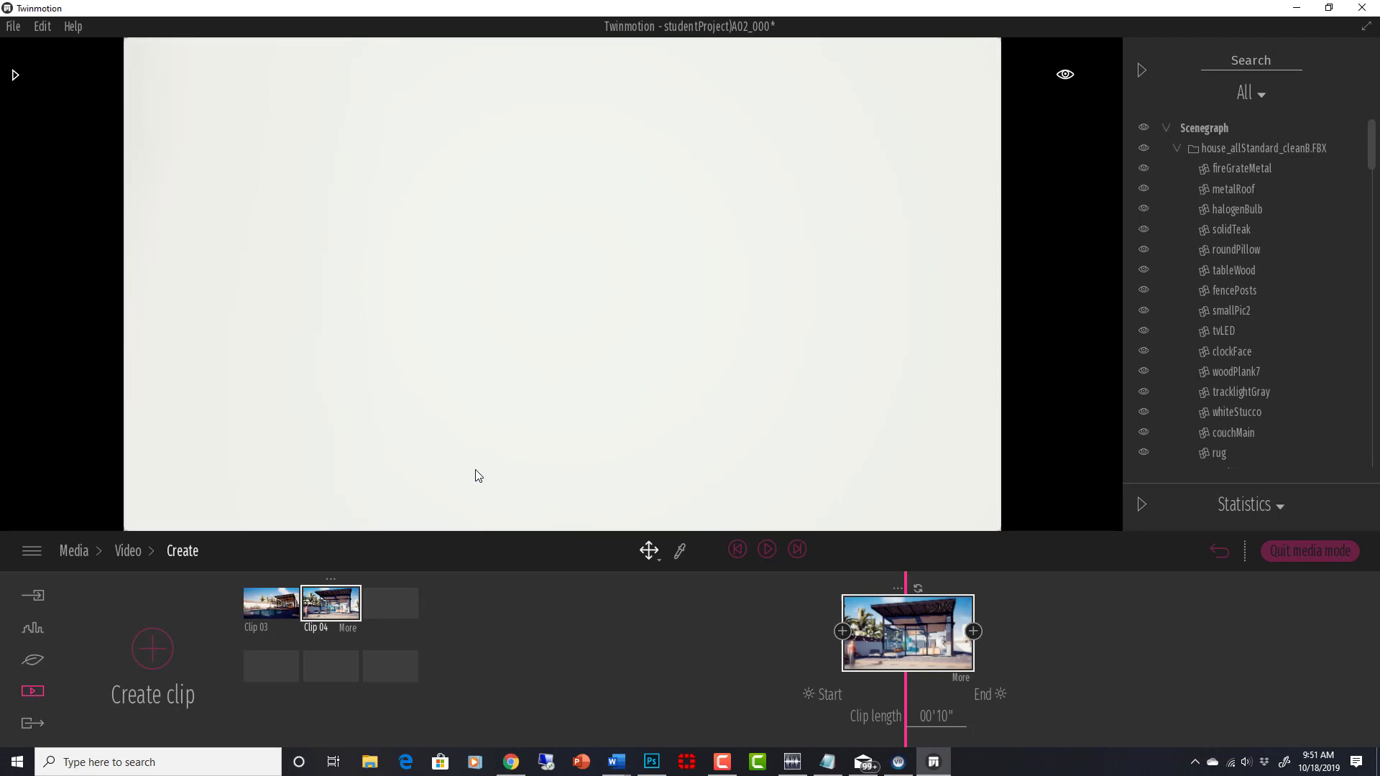
scroll(476, 470, up, 3)
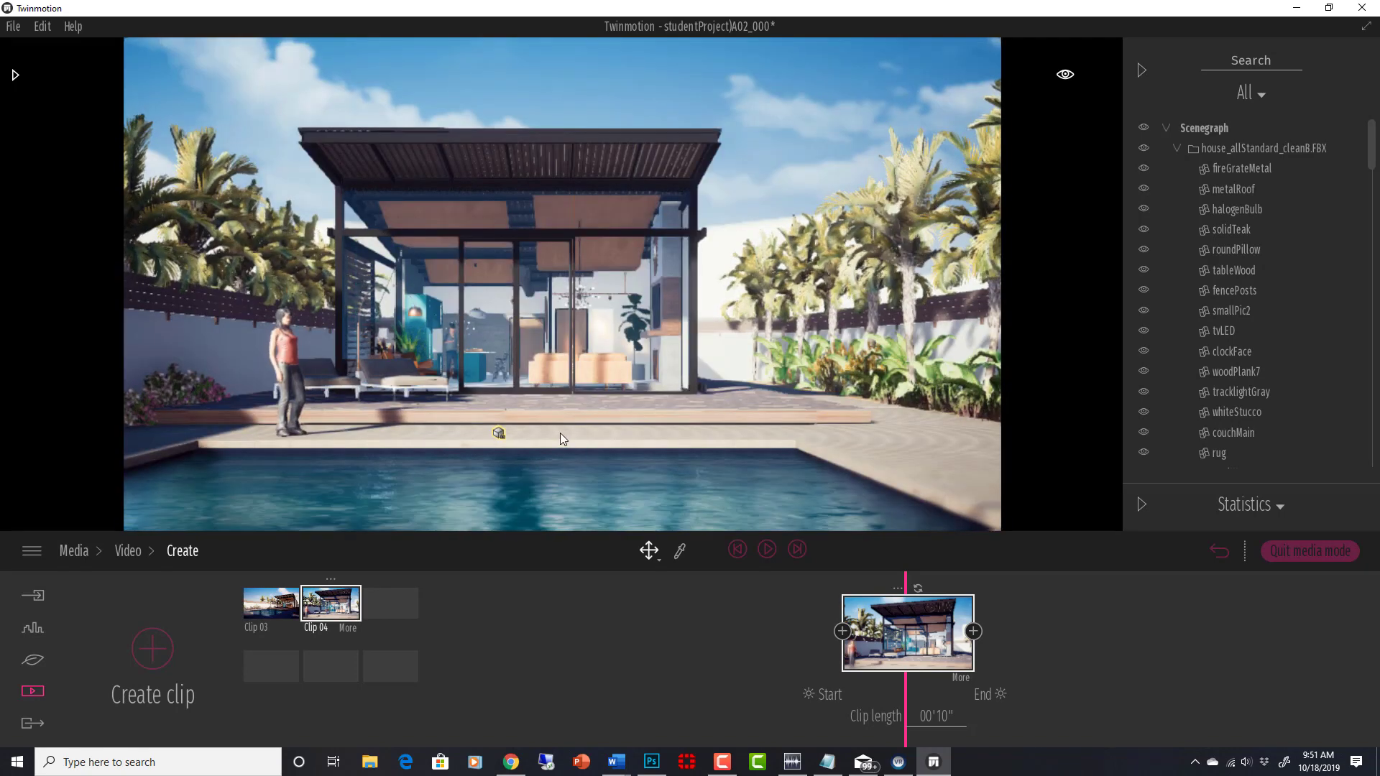
right_drag(569, 430, 509, 437)
middle_drag(562, 438, 566, 439)
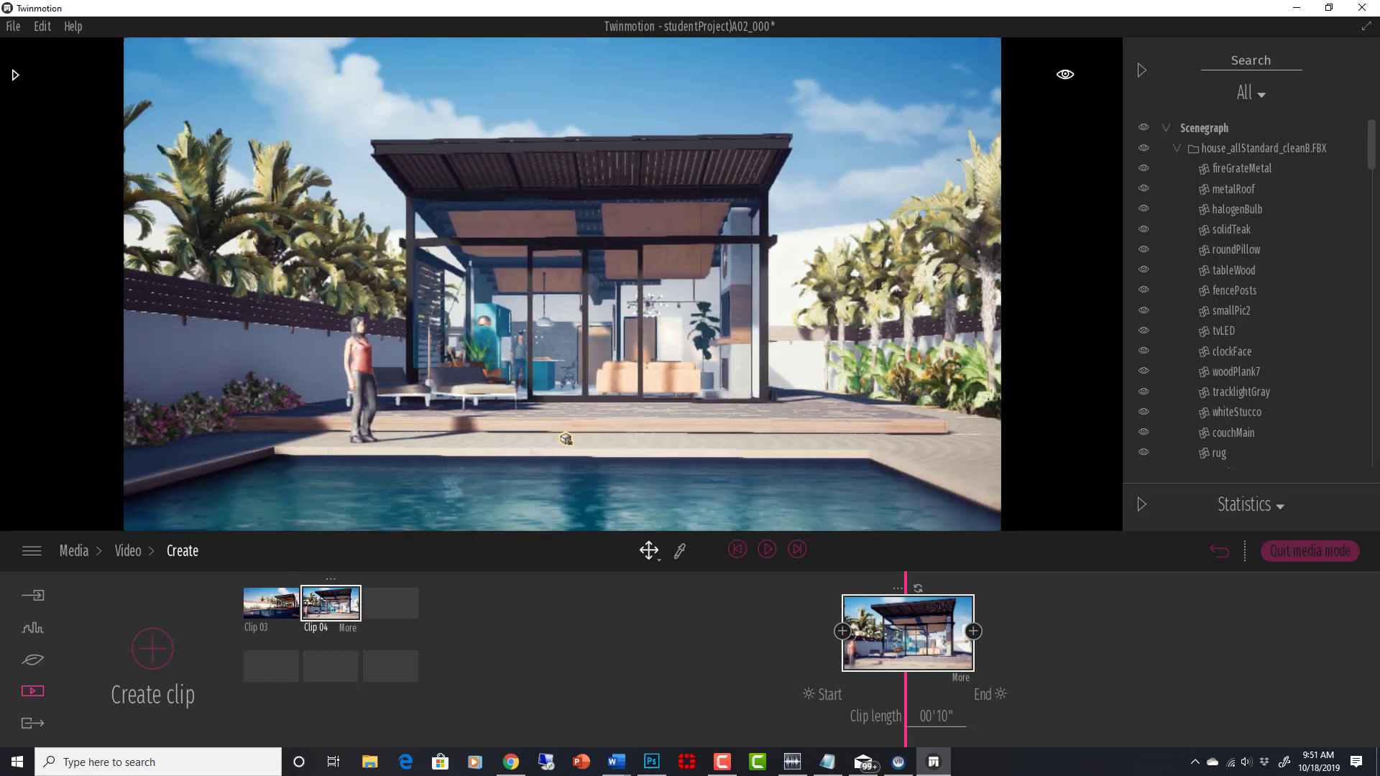
click(964, 676)
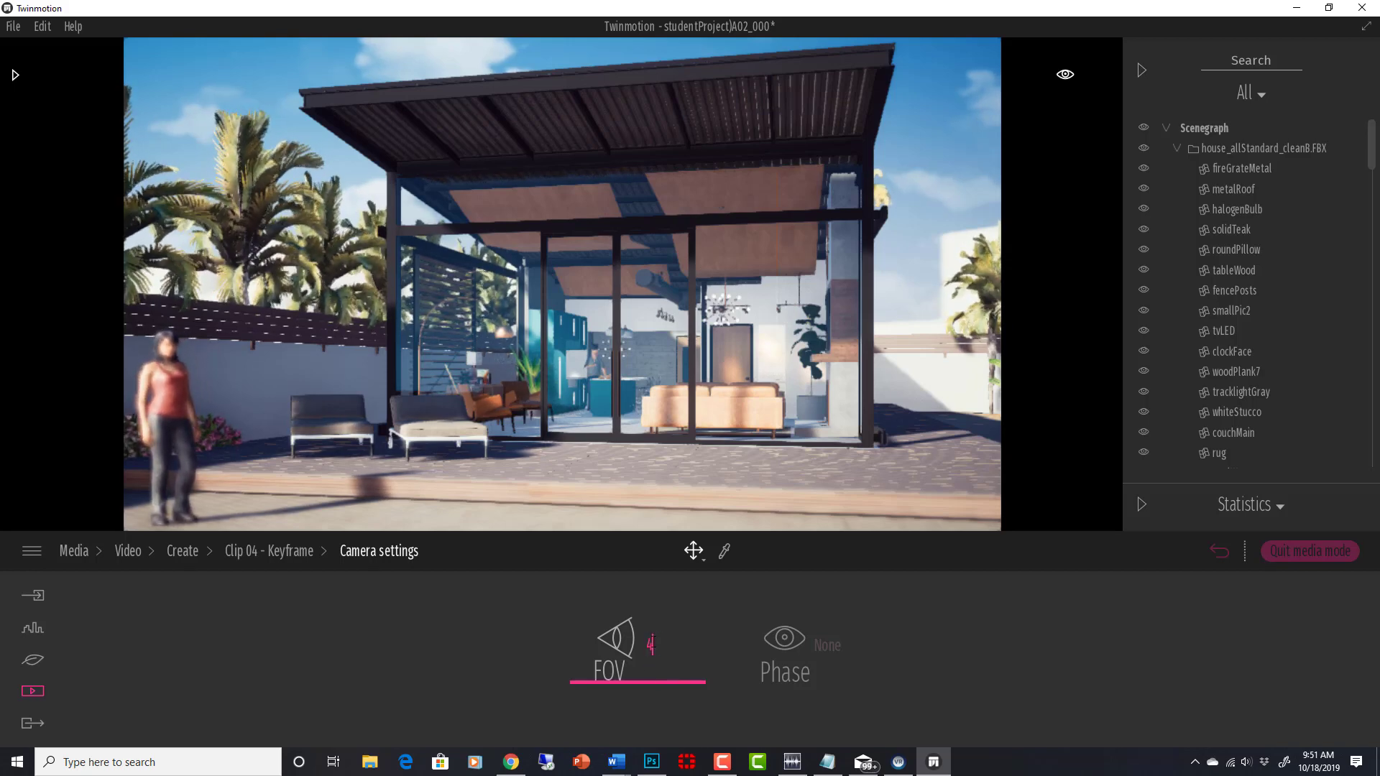
click(652, 644)
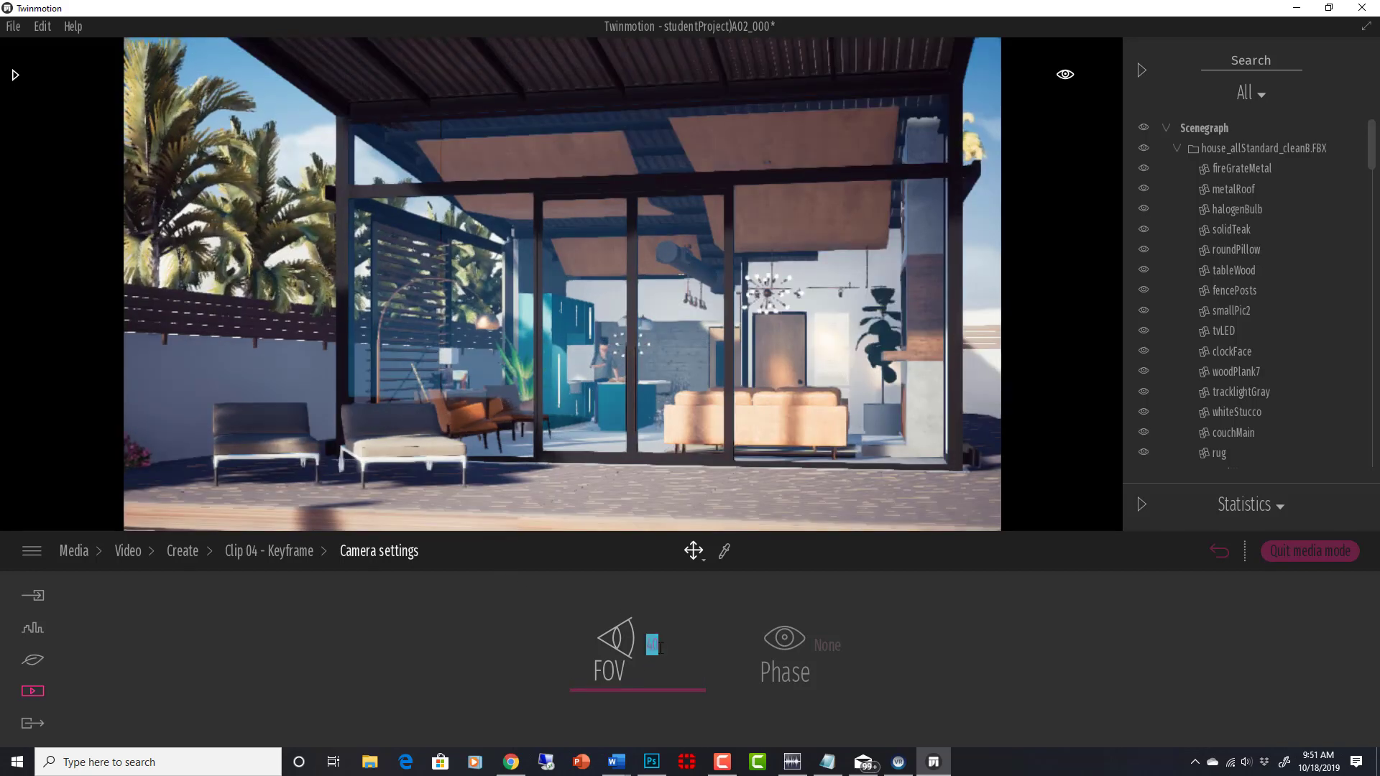
text(60)
key(Return)
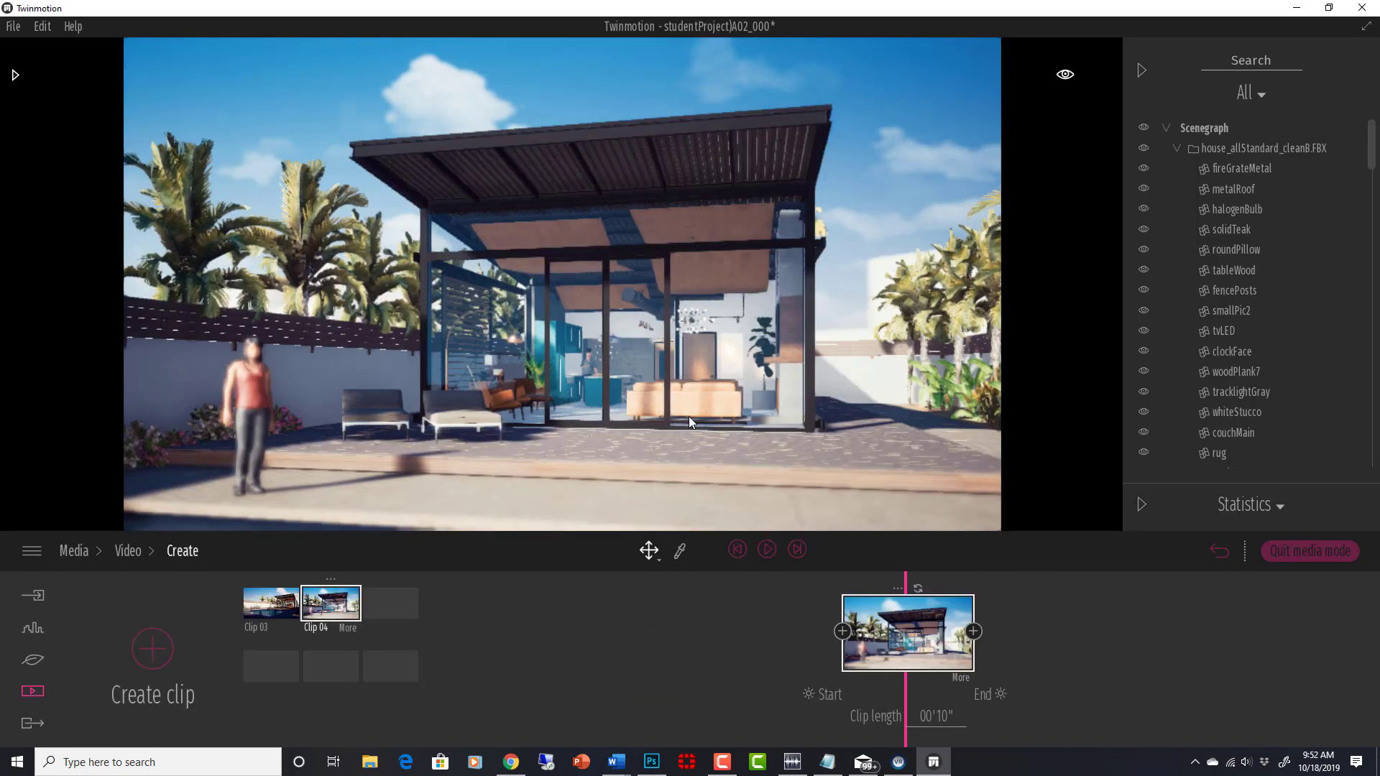
- Pull the camera back across the pool to frame the whole house and the woman, and update the keyframe with that view
scroll(689, 417, down, 3)
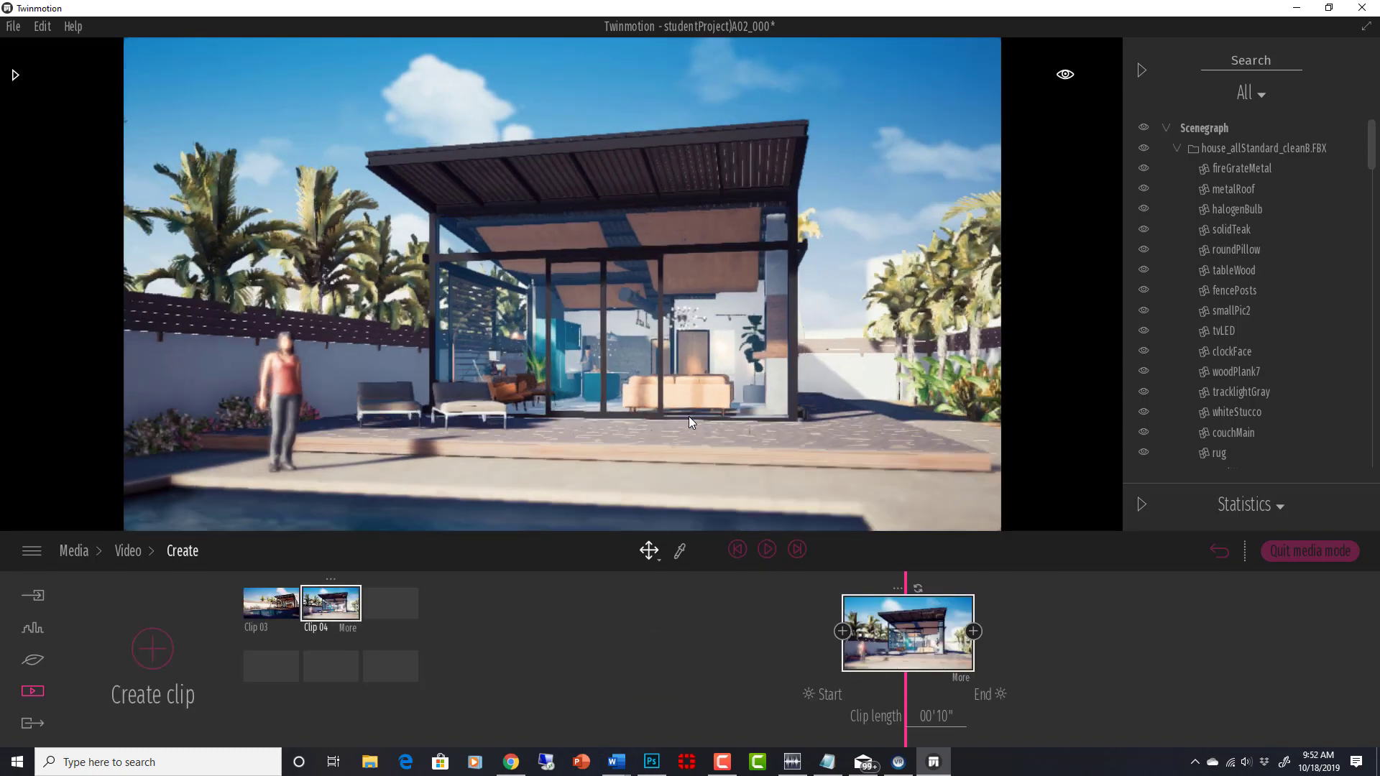
middle_drag(688, 417, 805, 392)
middle_drag(651, 382, 662, 384)
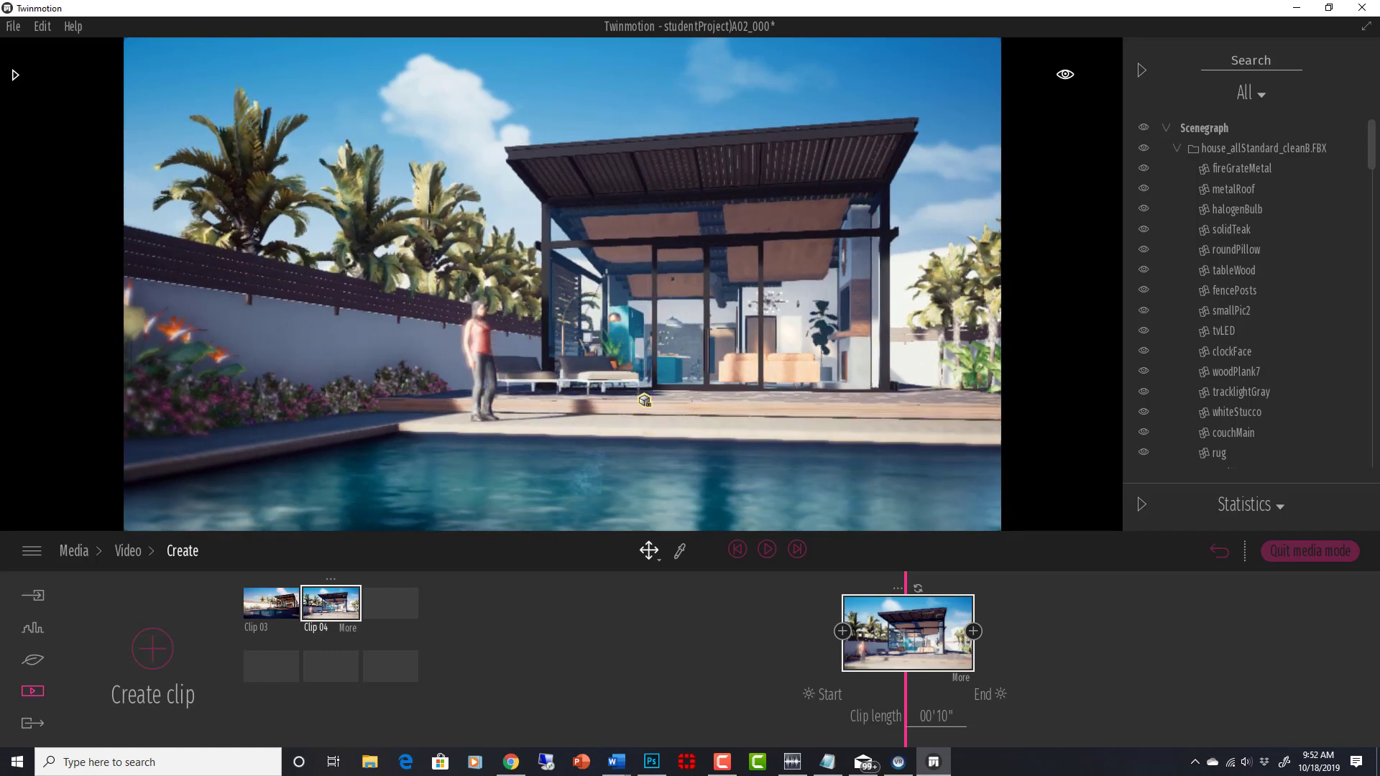
mouse_move(645, 400)
mouse_down()
mouse_move(462, 407)
mouse_move(623, 398)
mouse_up()
right_drag(623, 398, 586, 398)
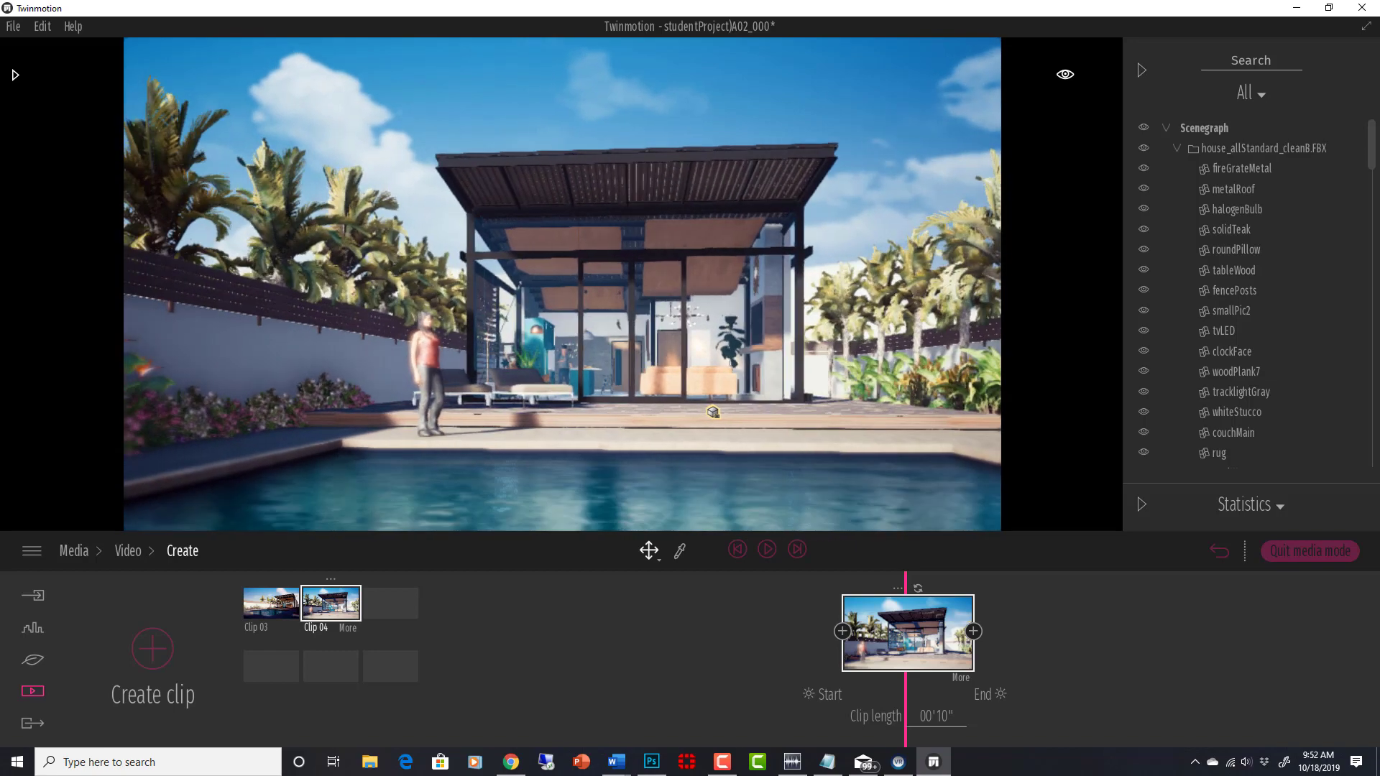
click(918, 589)
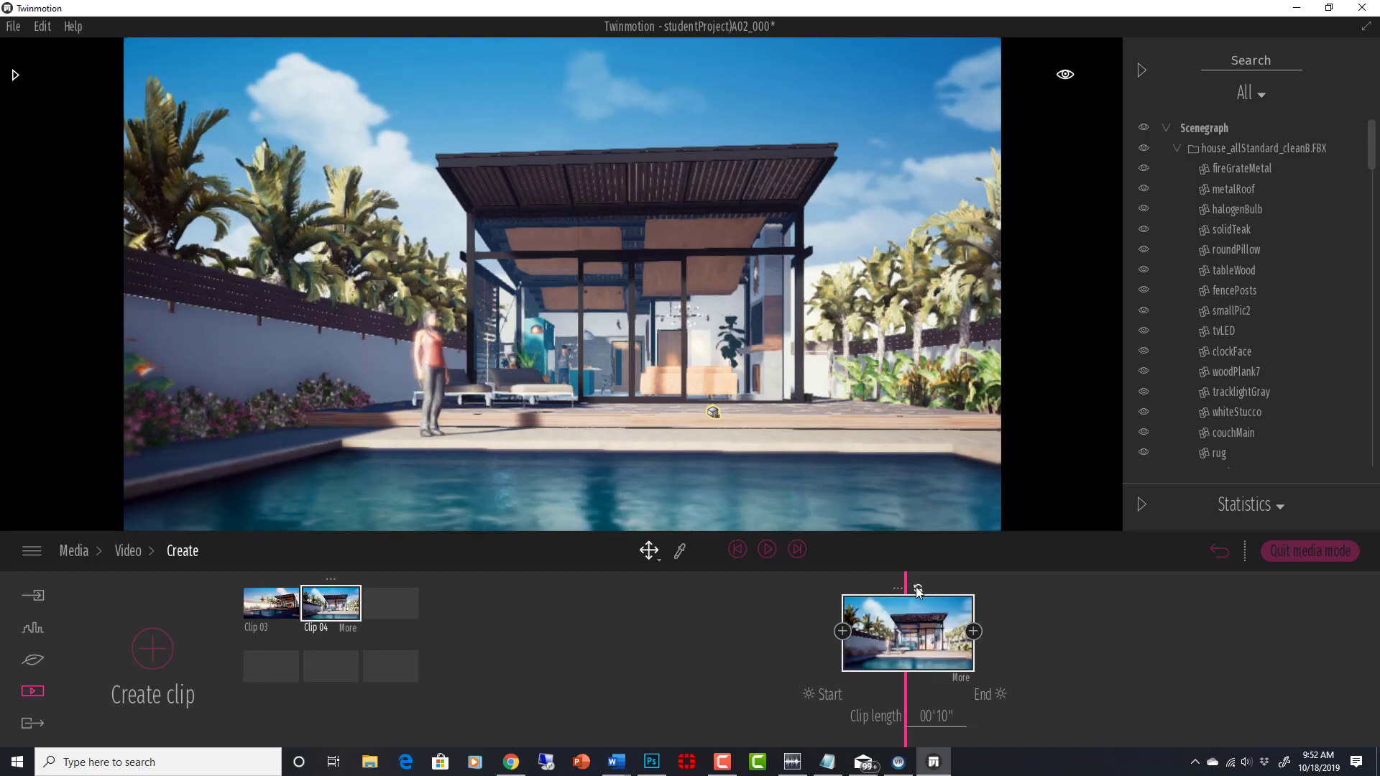
- Move the camera farther back and slightly higher so the foreground rock just enters the frame, and refresh the keyframe
scroll(728, 455, down, 1)
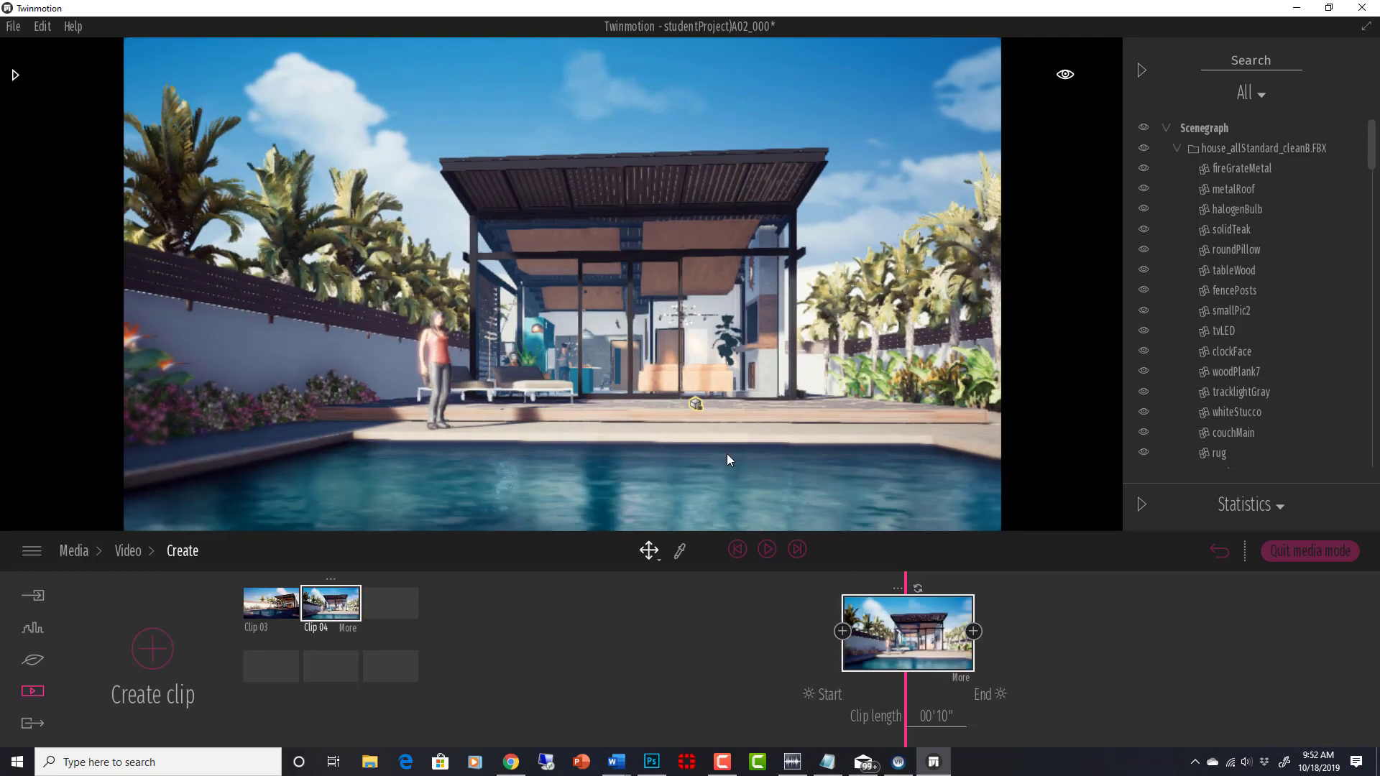
scroll(726, 454, down, 1)
scroll(727, 454, down, 1)
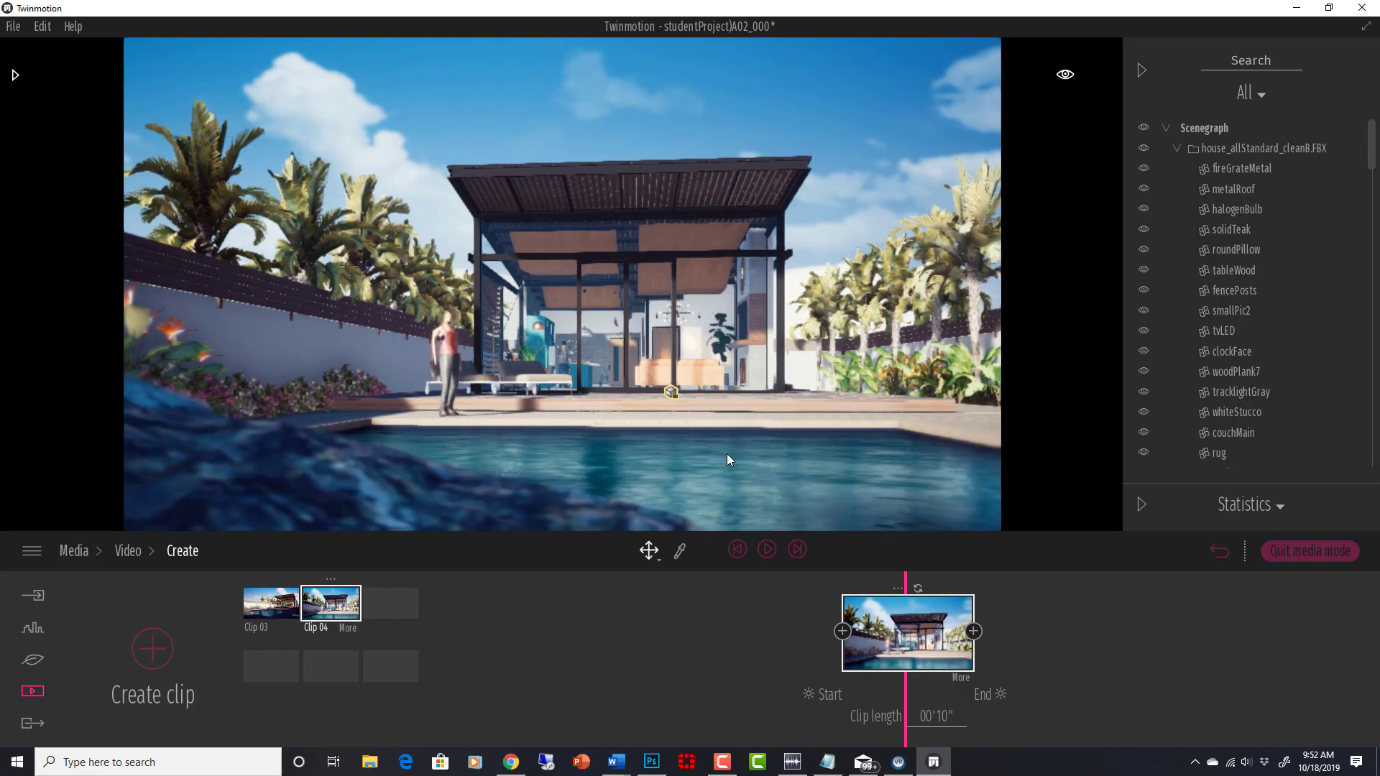
middle_drag(726, 420, 727, 426)
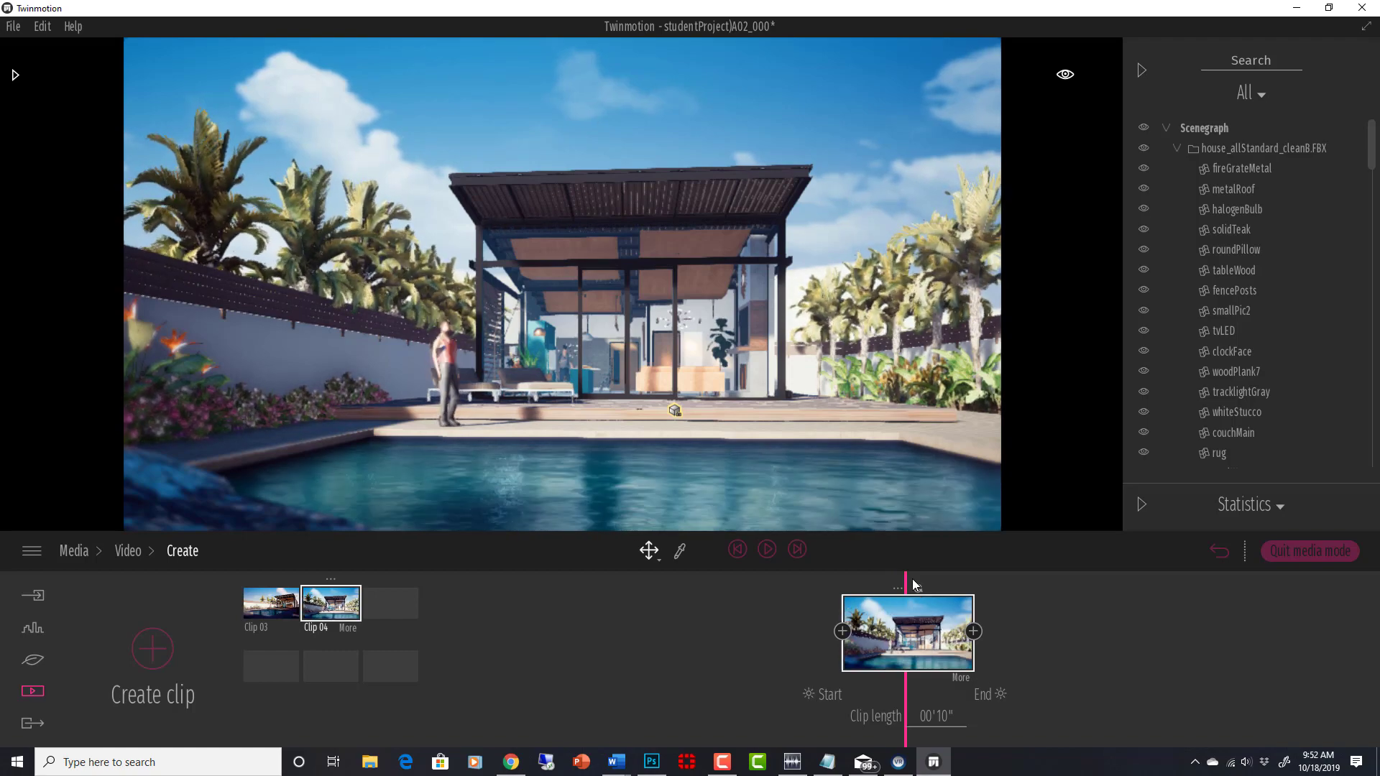
- Widen the keyframe's depth-of-field radius, trying 200, 300 and 400 ft, and return to the clip timeline
click(960, 678)
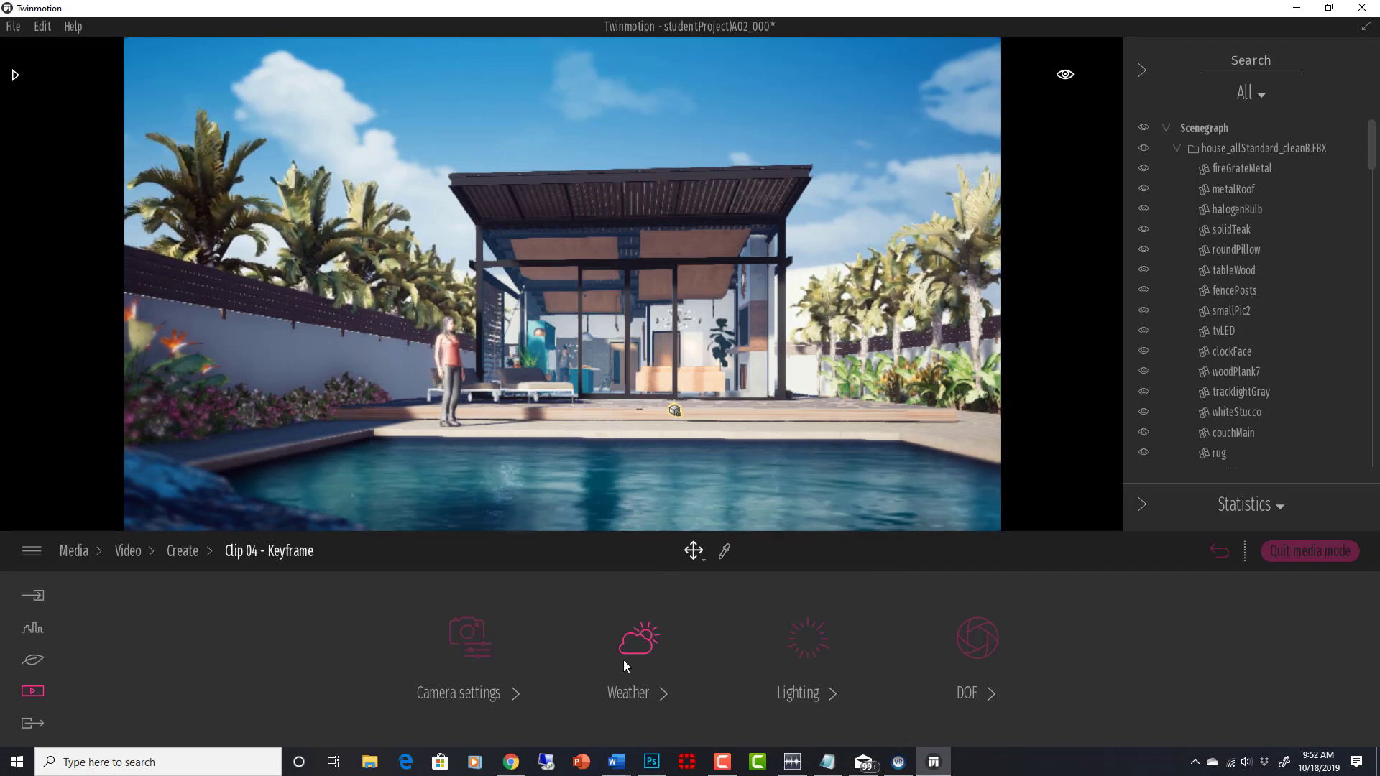
click(990, 652)
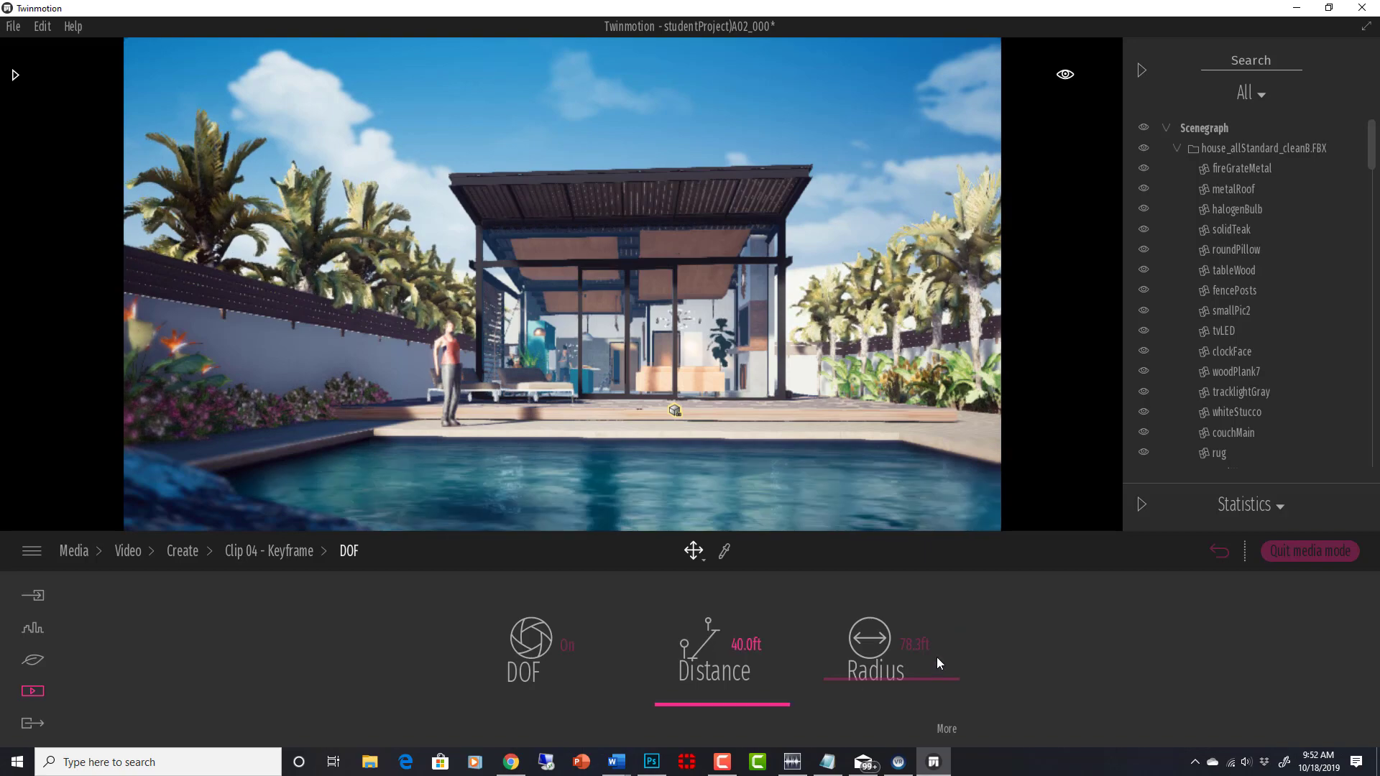
text(200)
key(Return)
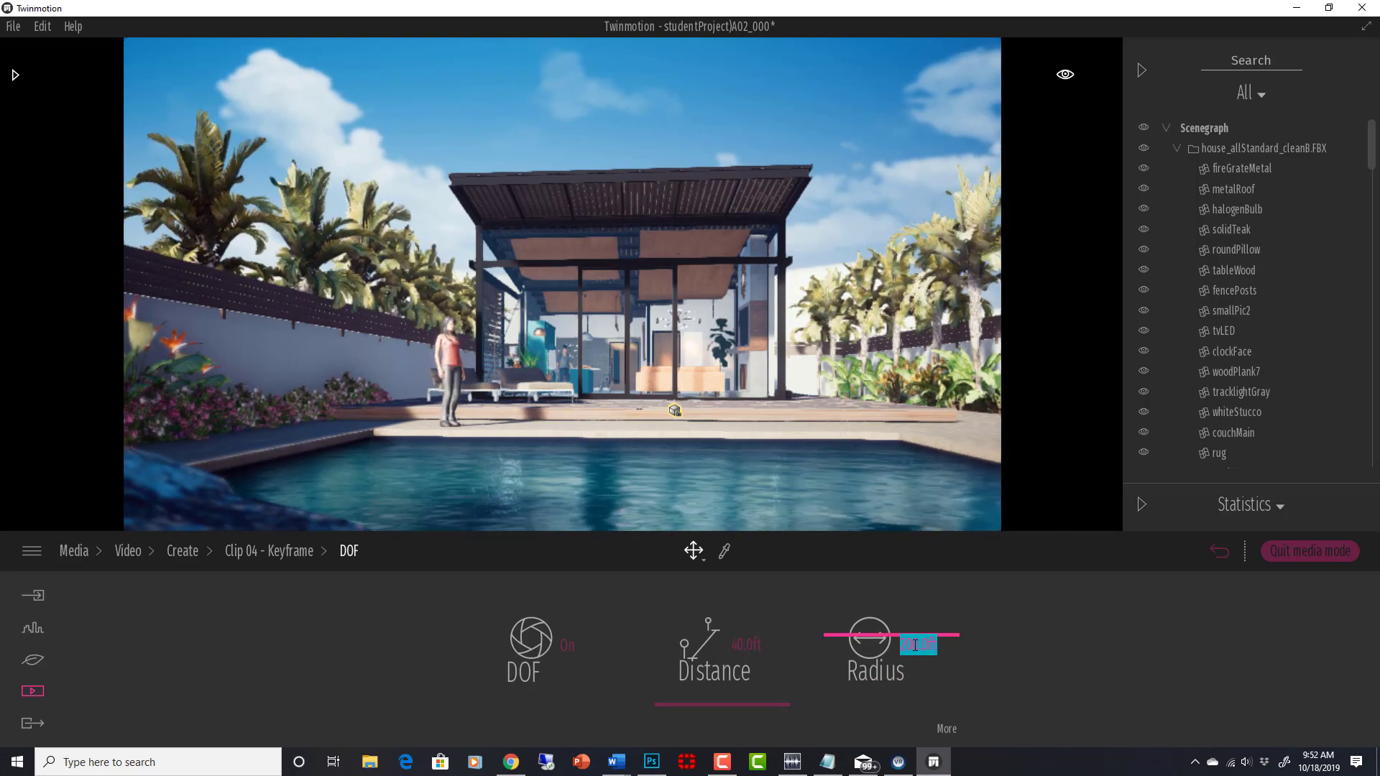
text(300)
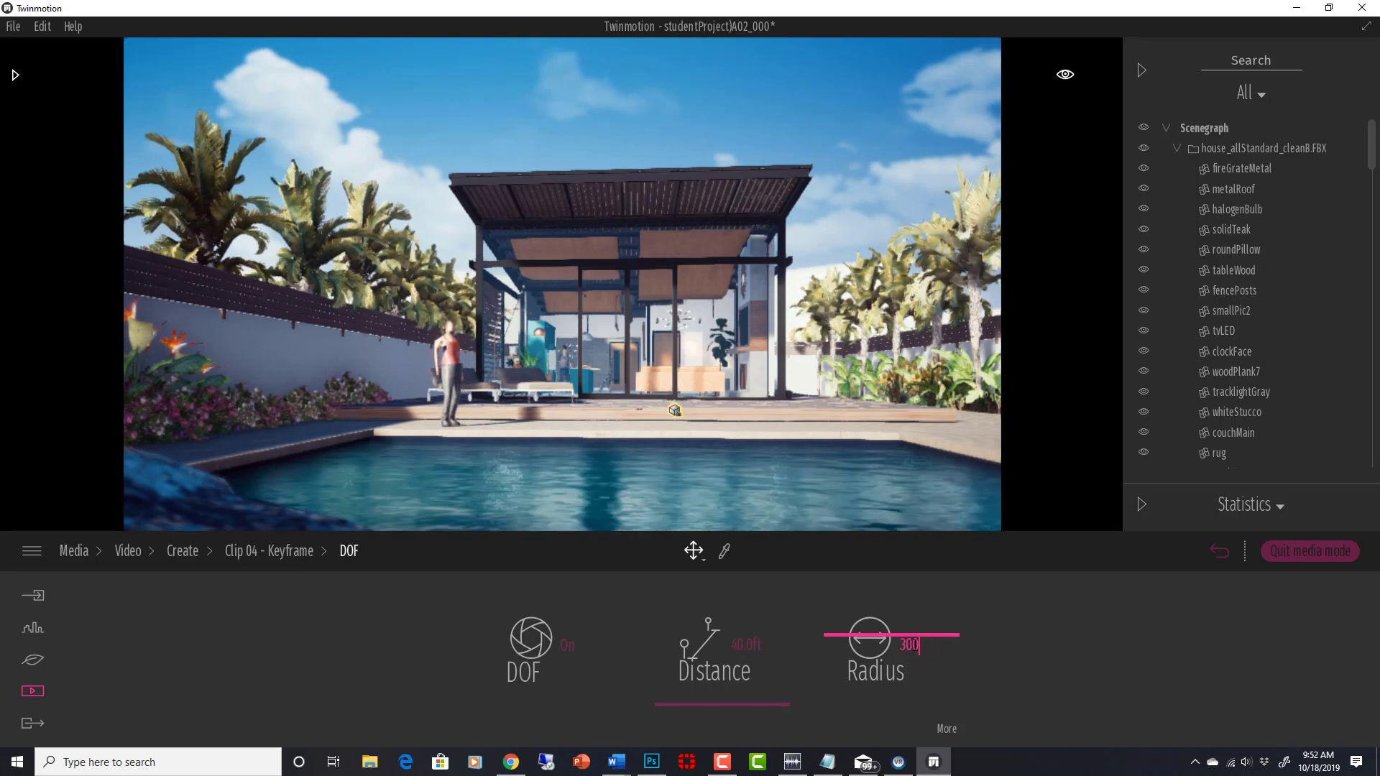
key(Return)
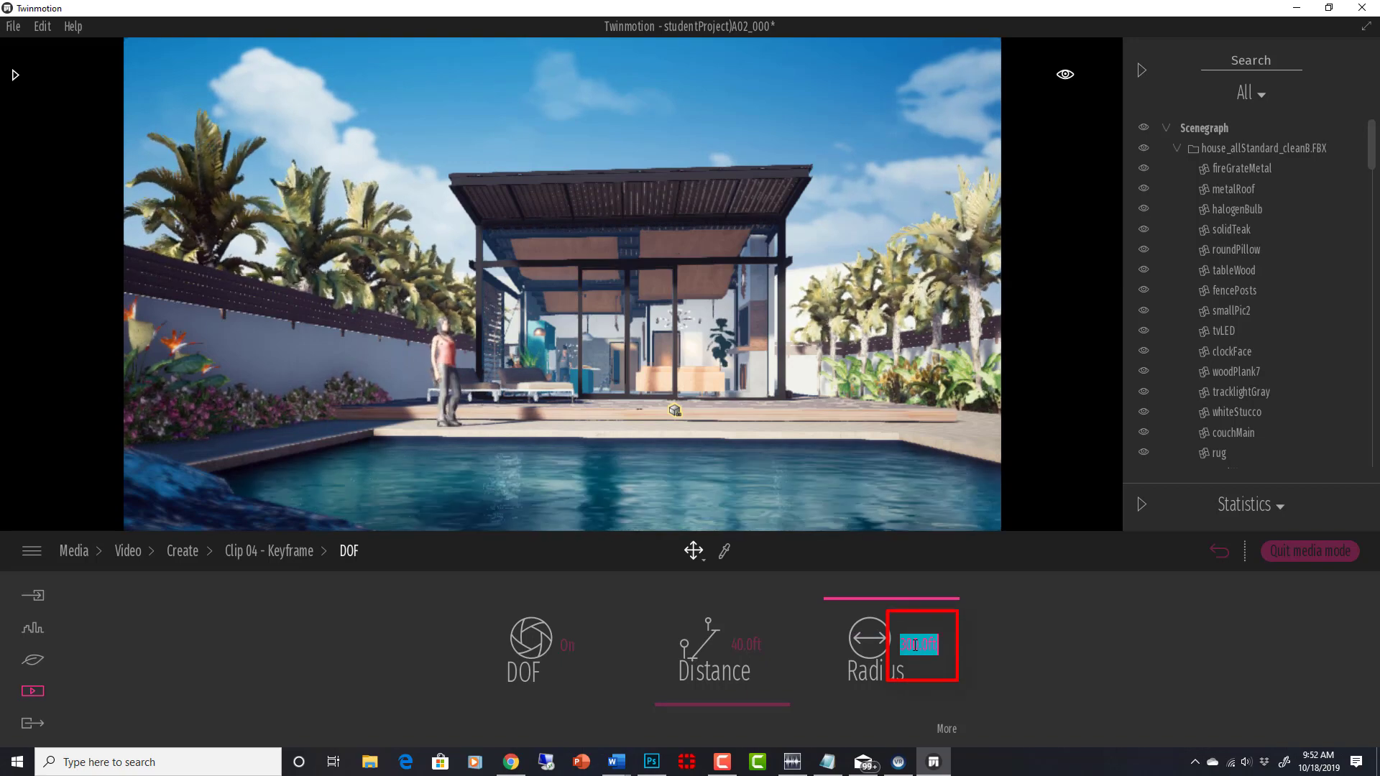
text(400)
key(Return)
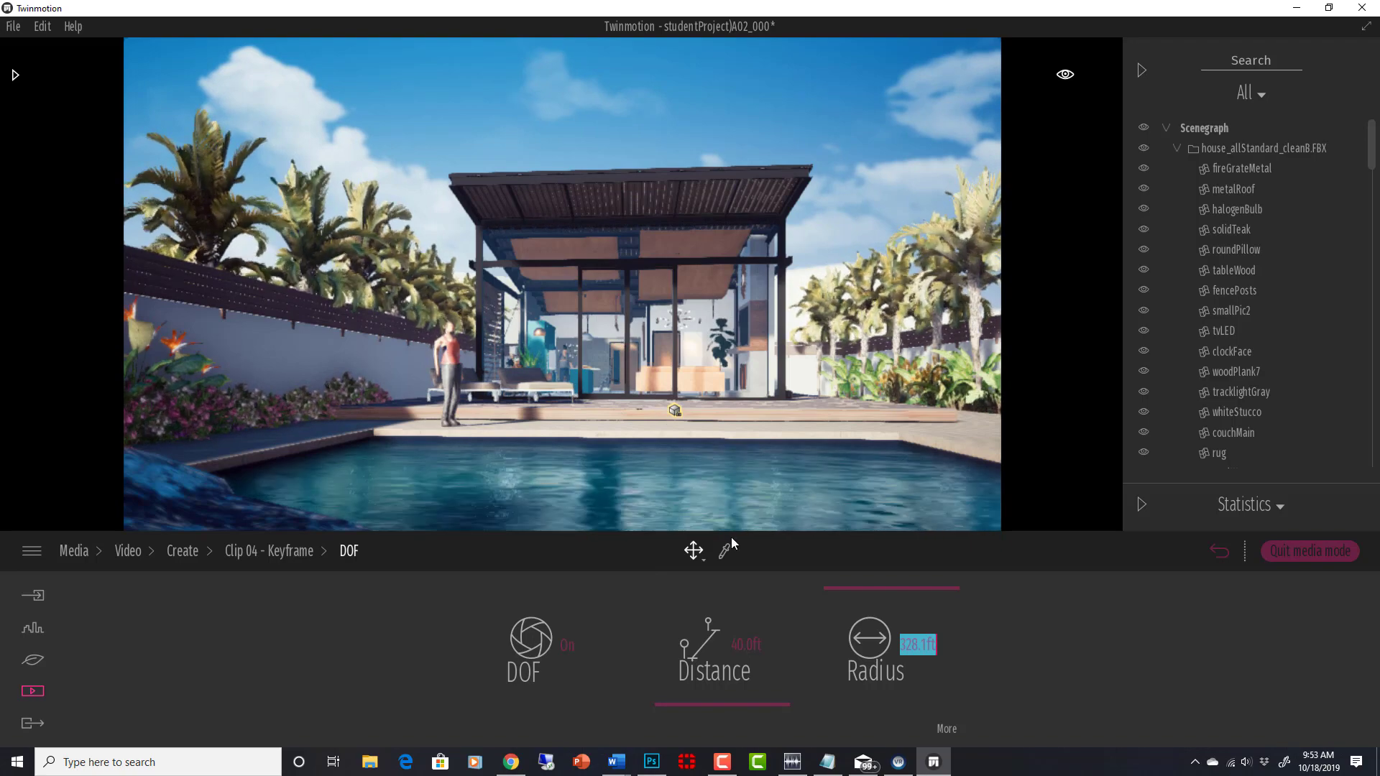
click(245, 552)
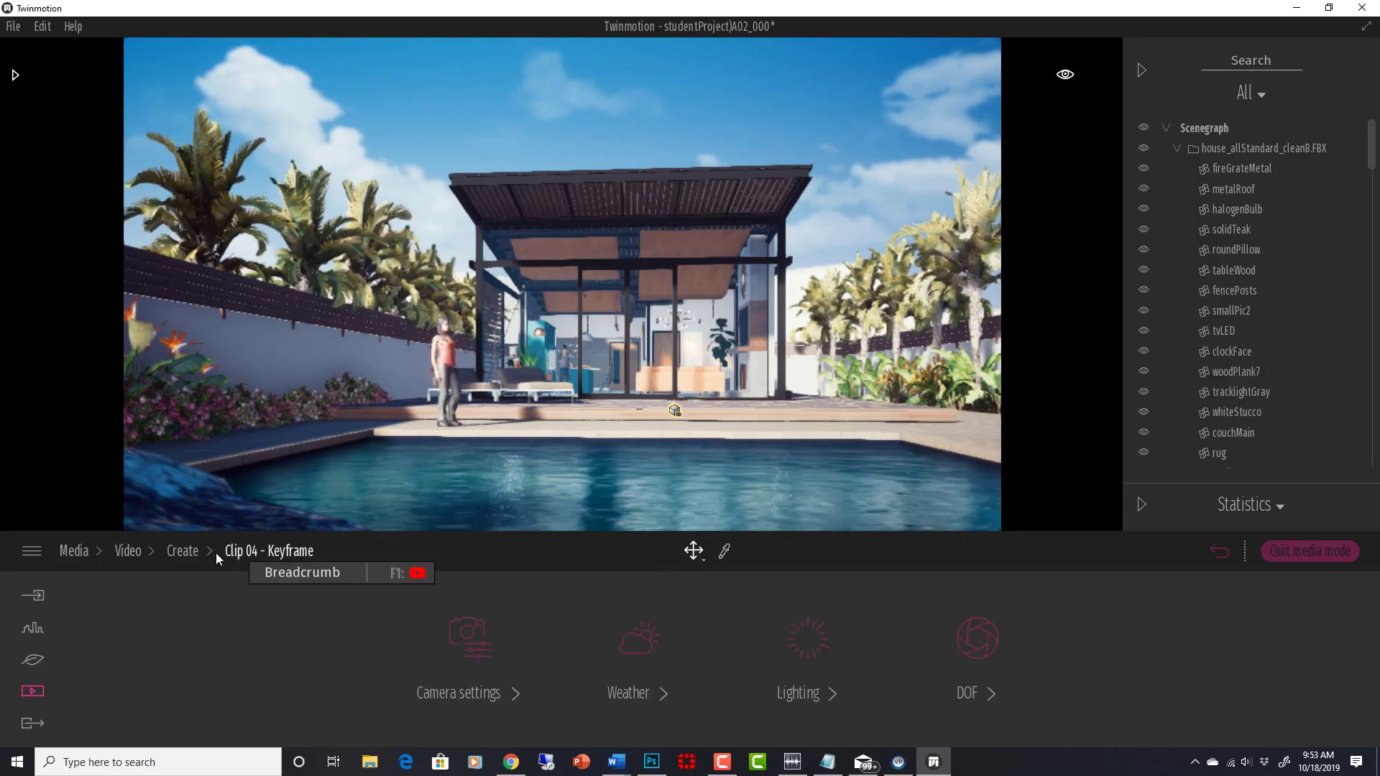
click(180, 550)
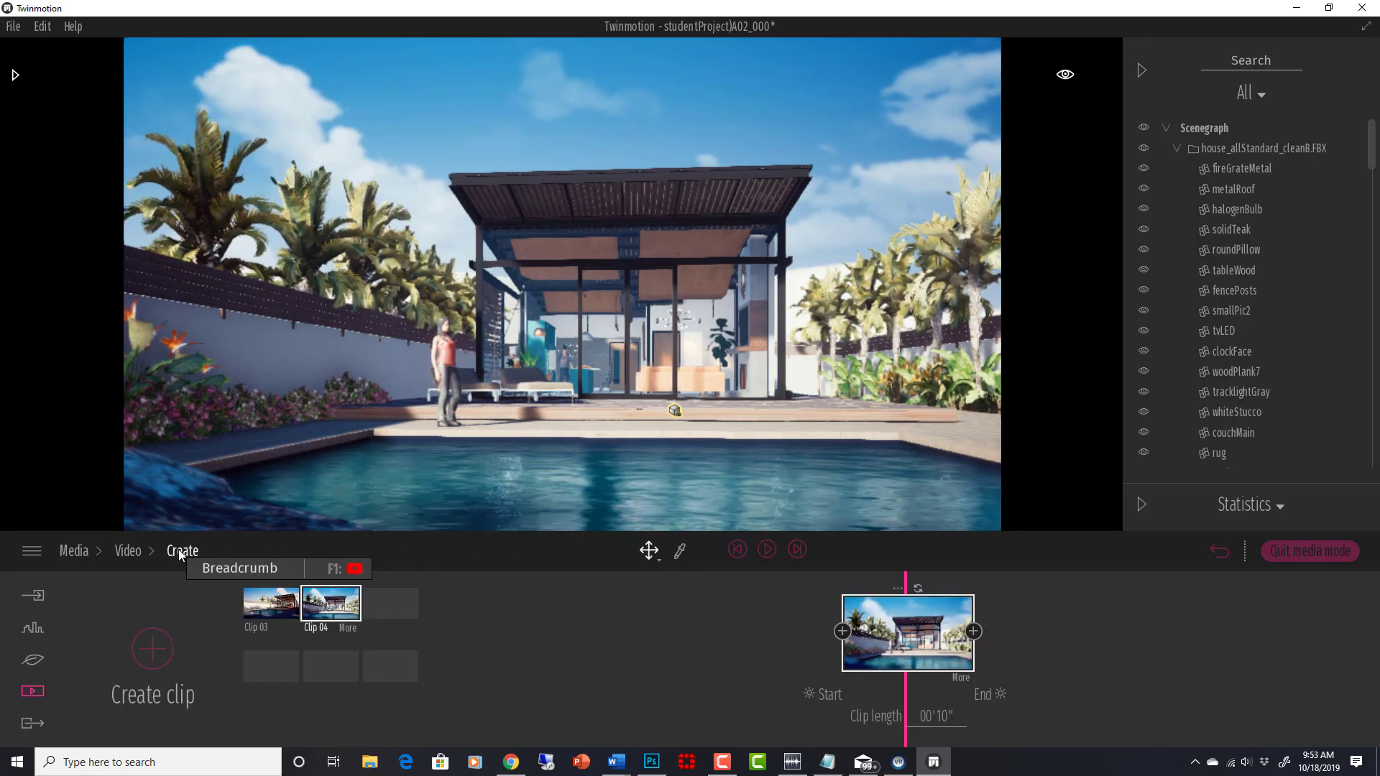
- Add a second keyframe to the clip and move the camera forward past the pool and the woman to face the glass doors
click(973, 633)
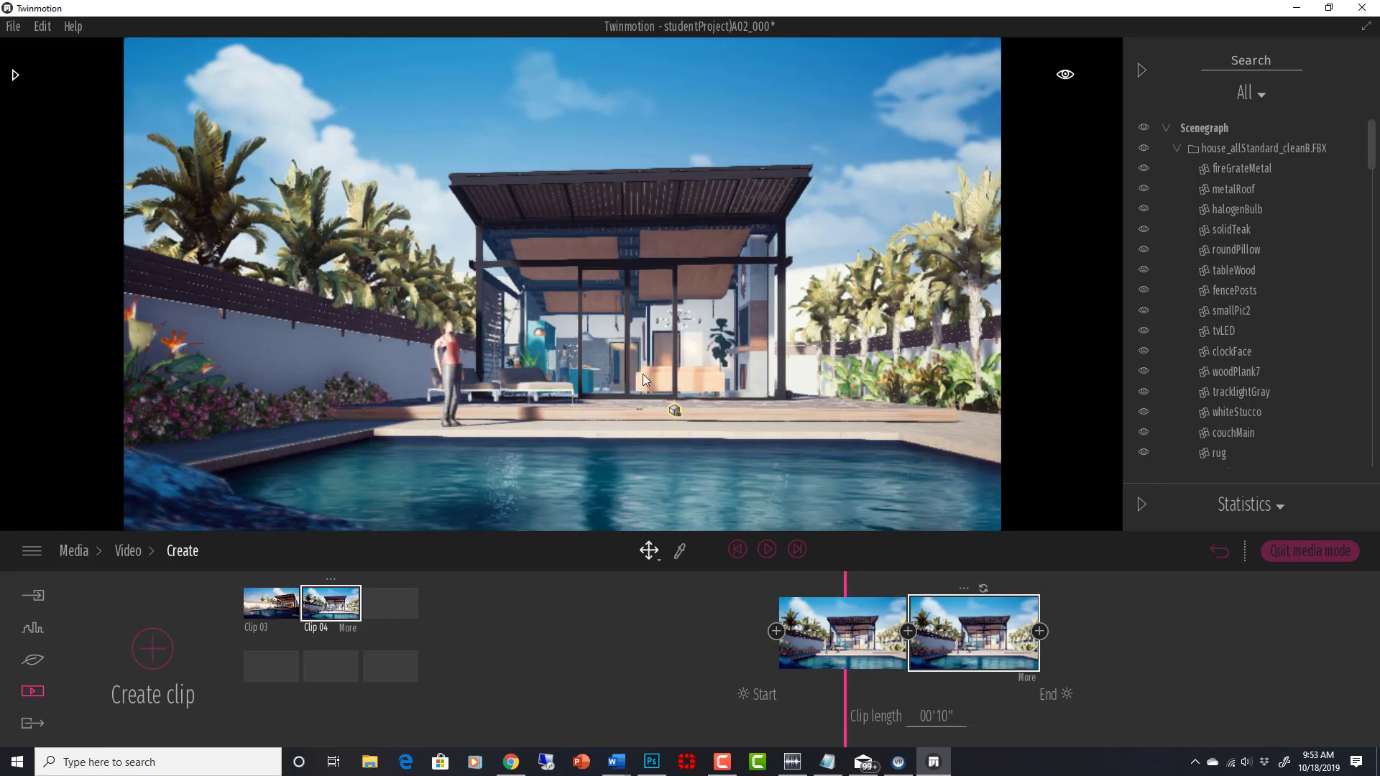
key(w)
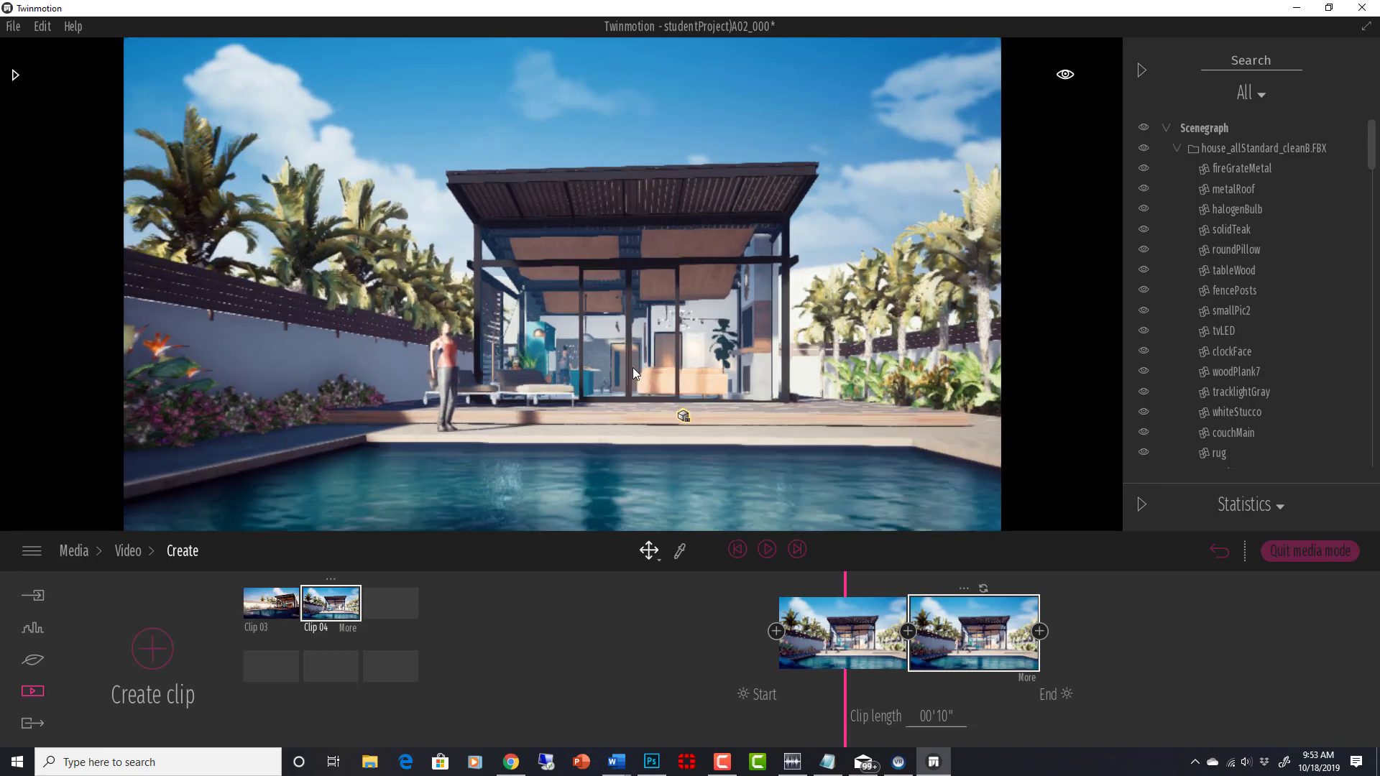
key(w)
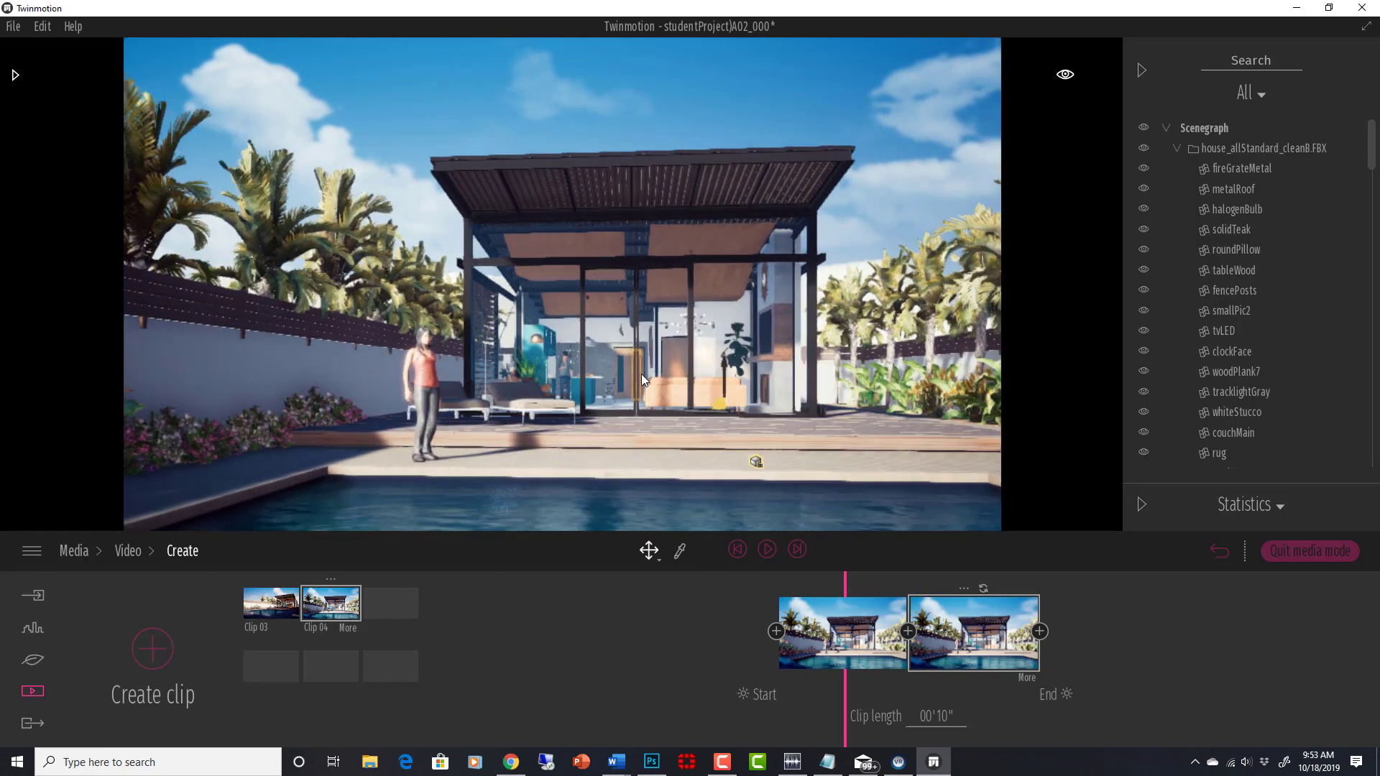
right_drag(642, 374, 674, 391)
scroll(725, 448, up, 3)
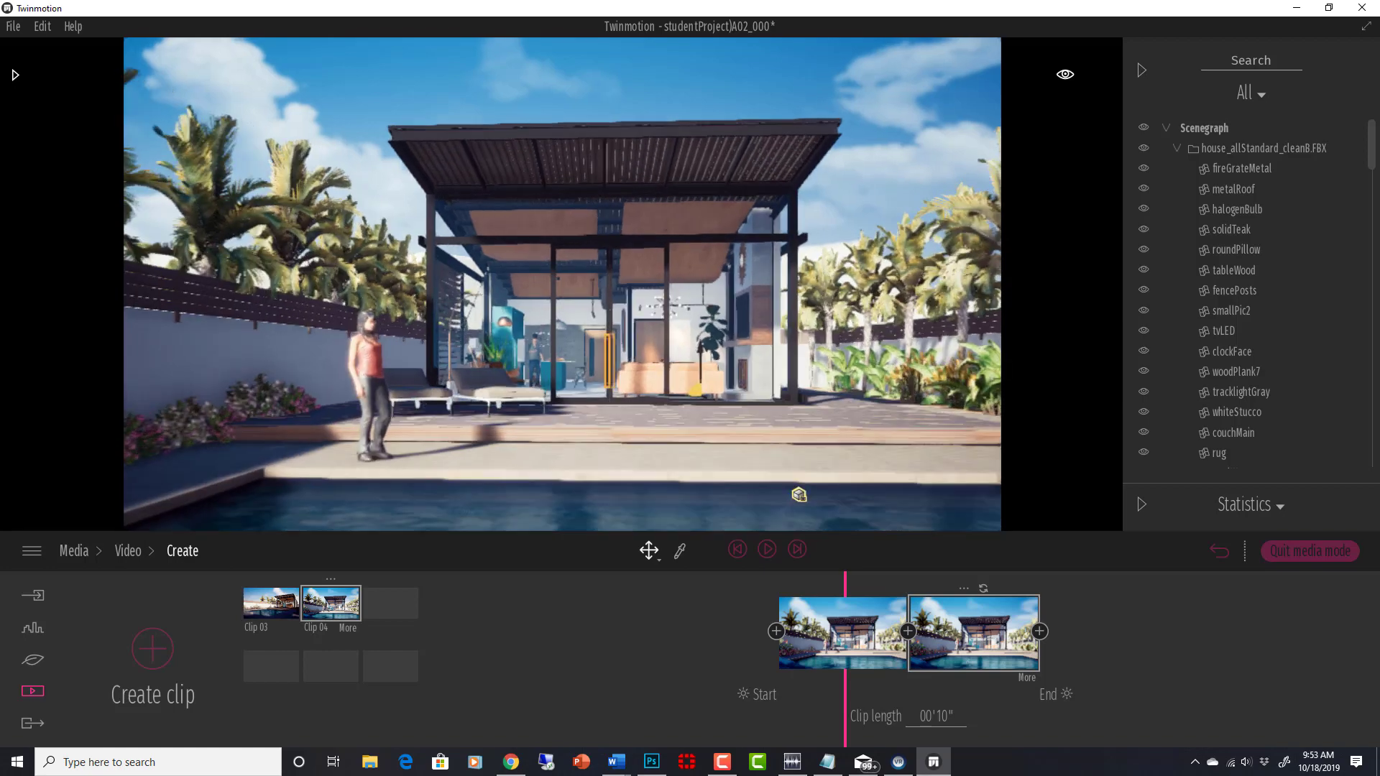
key(w)
right_drag(562, 284, 599, 342)
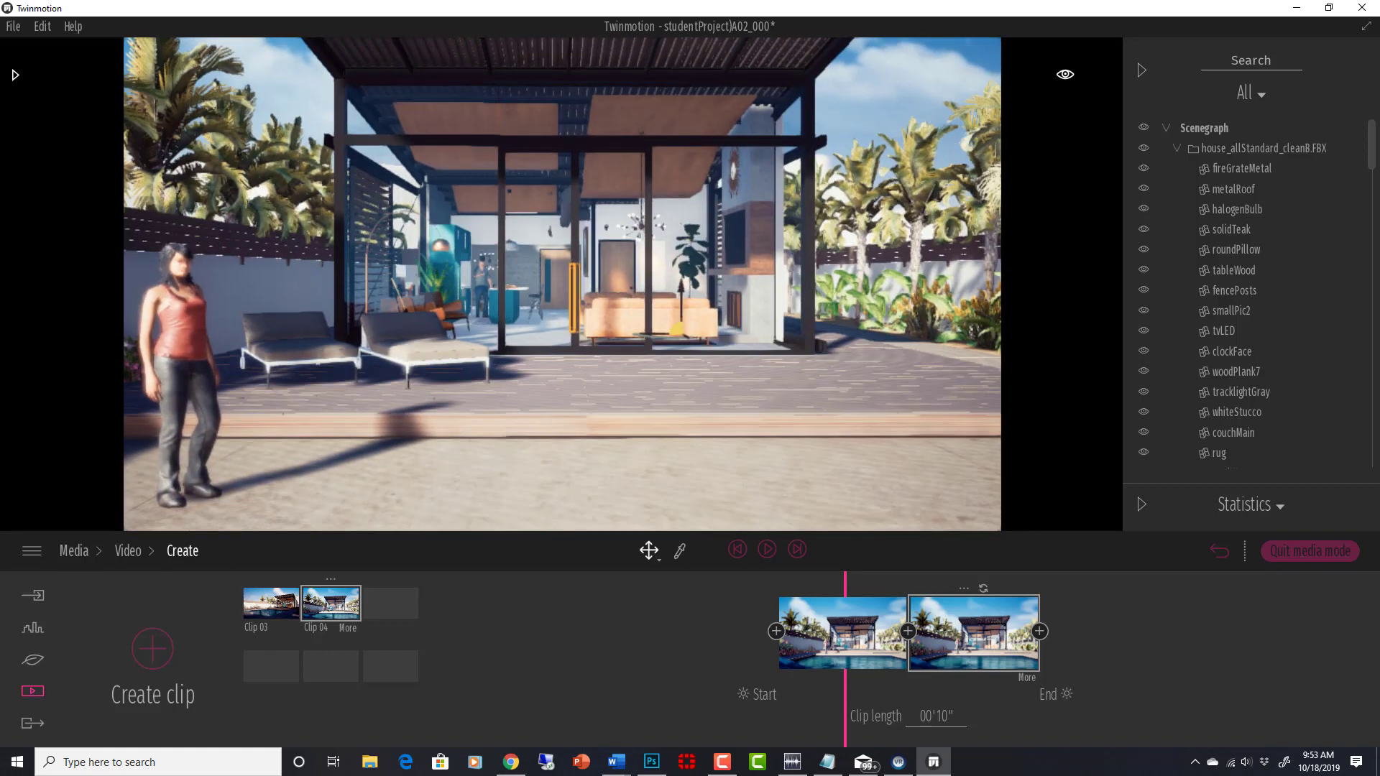
key(w)
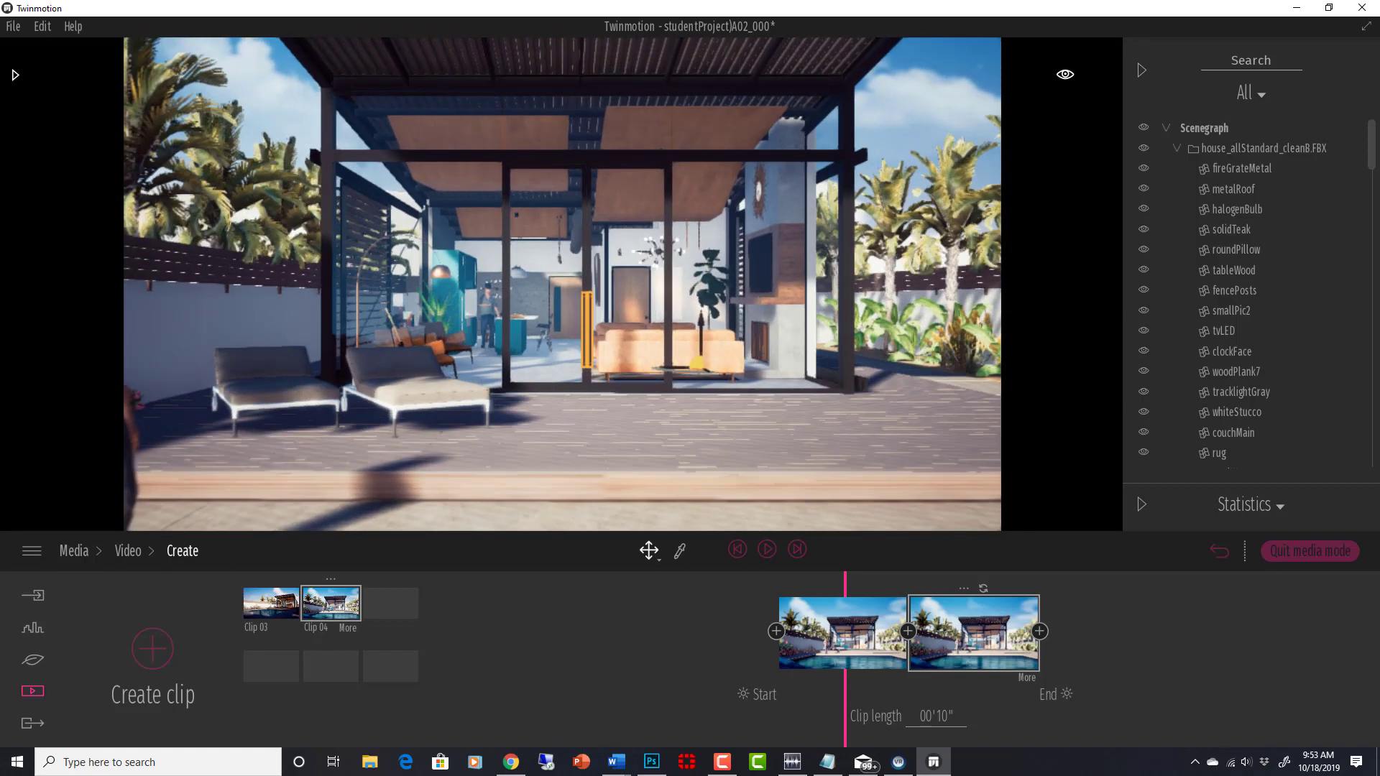
key(w)
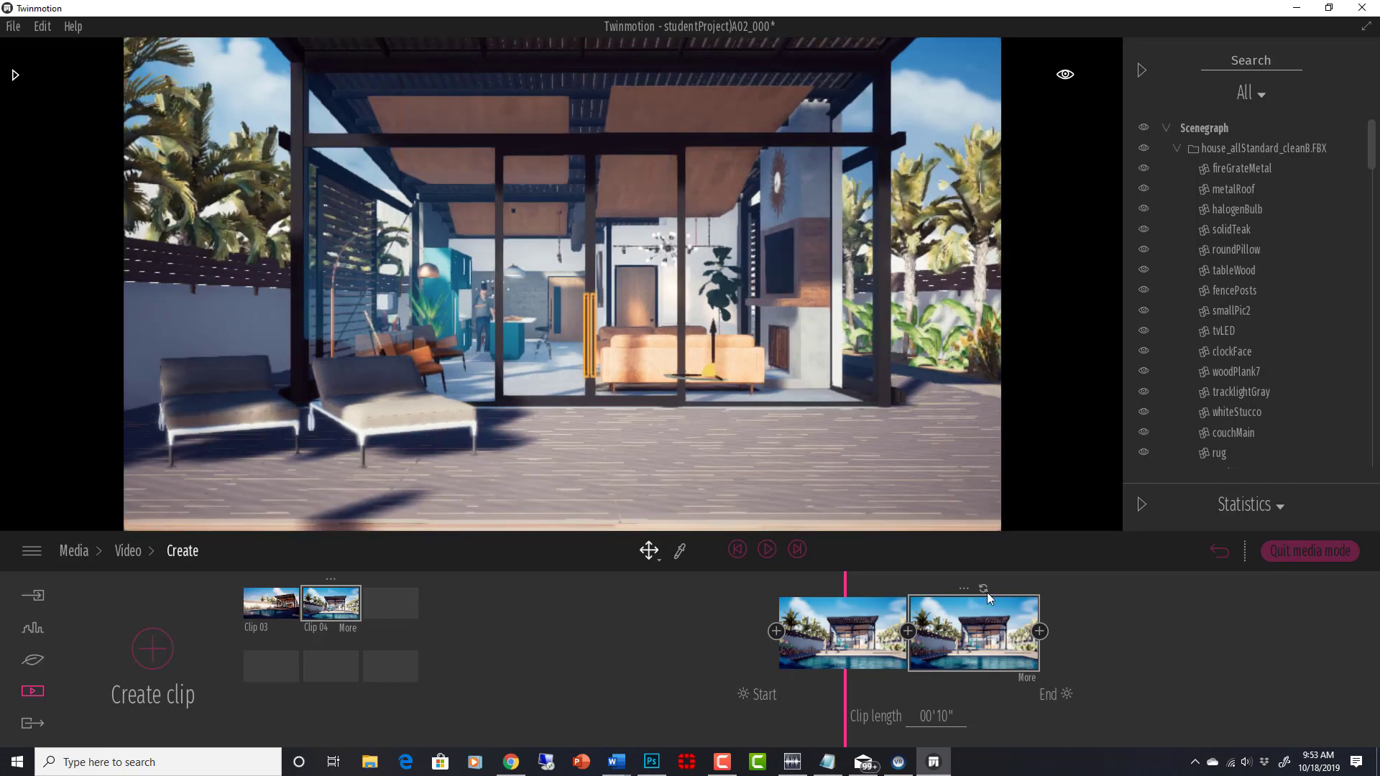
- Update the second keyframe with the close view of the terrace and glass doors, and play the clip
click(984, 589)
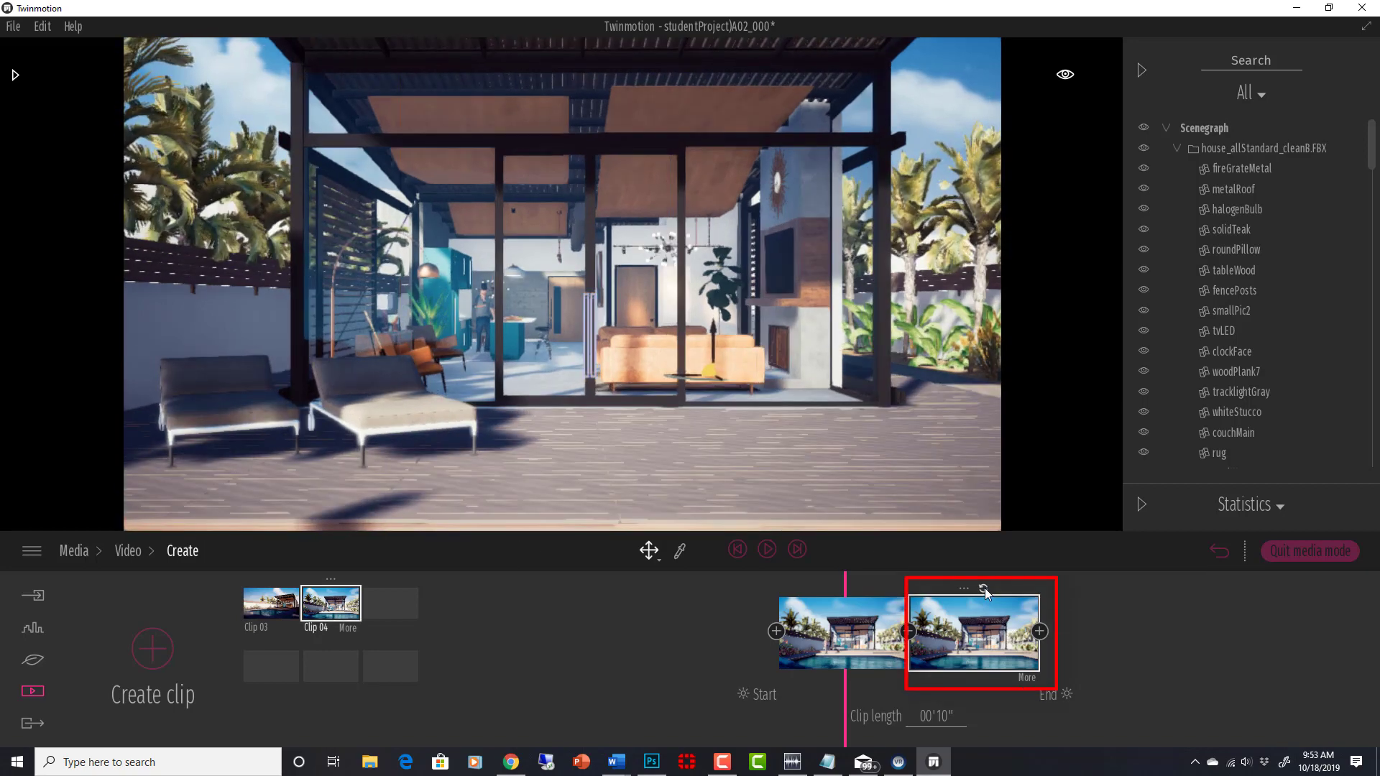
click(984, 588)
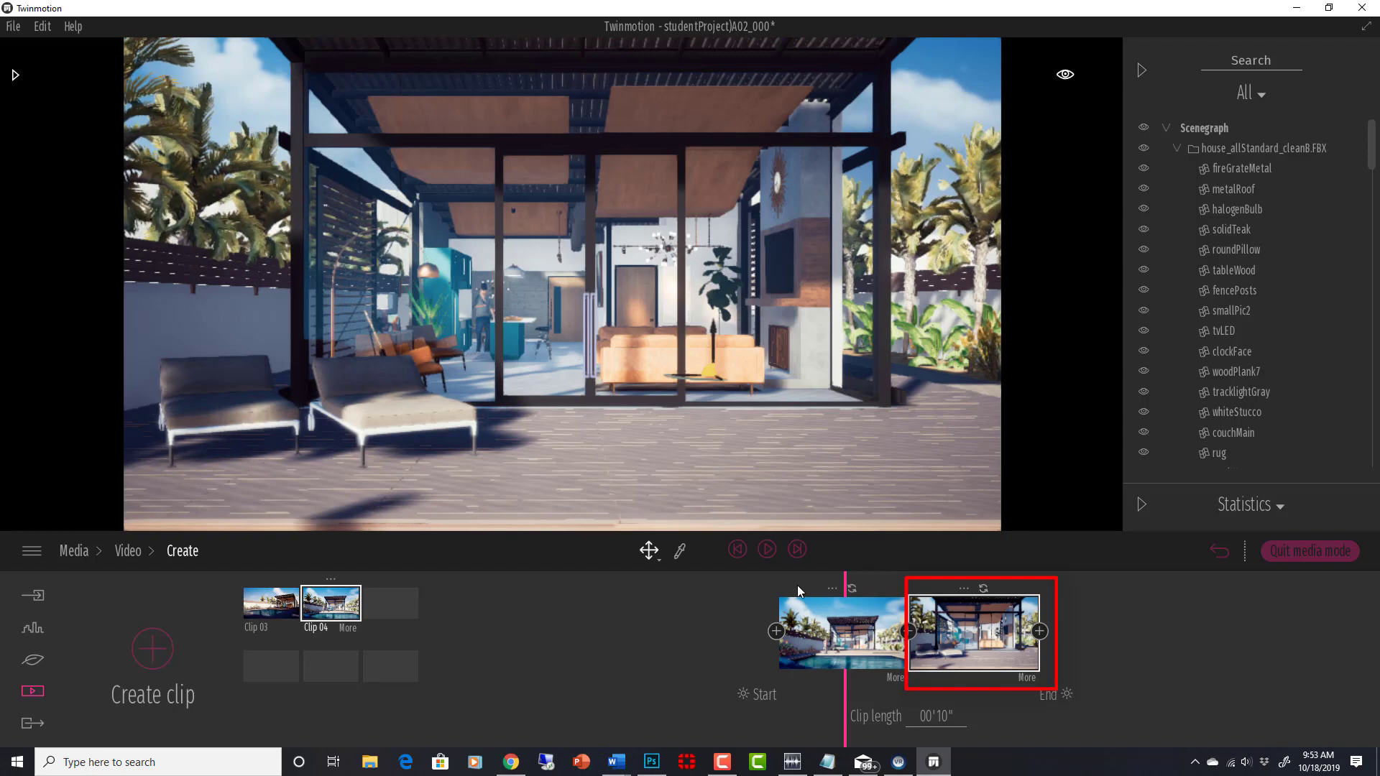
click(772, 548)
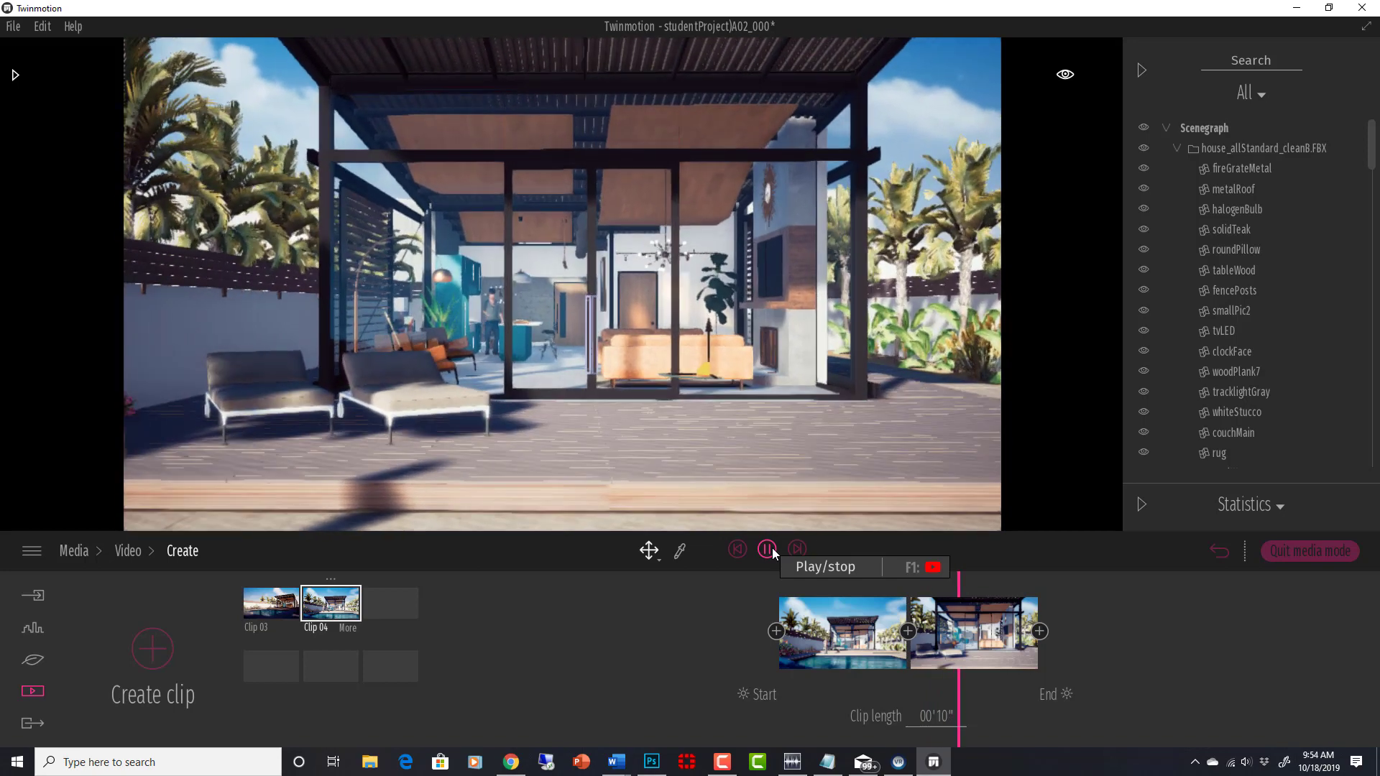
click(772, 548)
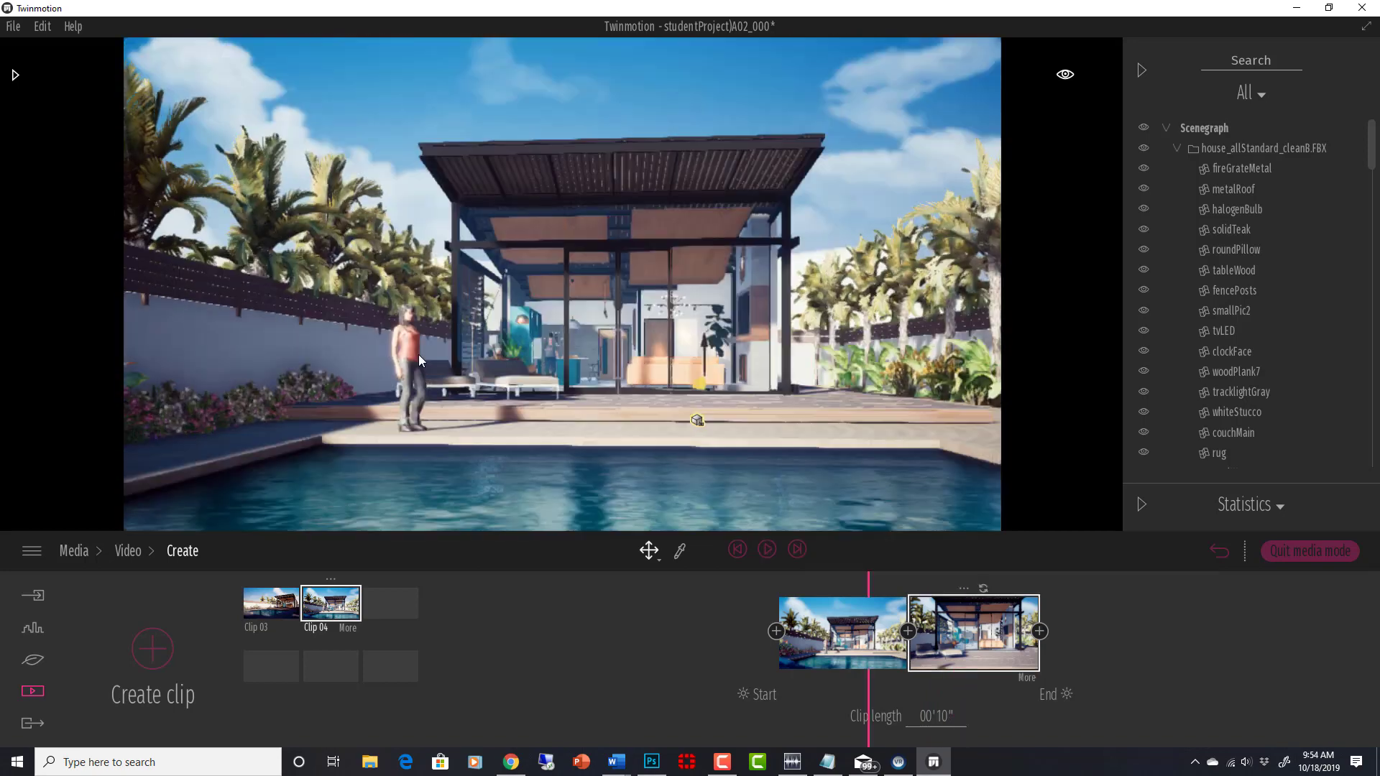
- Set the poolside woman's pose to Idle and her animation to Idle 05, after trying the Lying pose and Idle 06
click(418, 355)
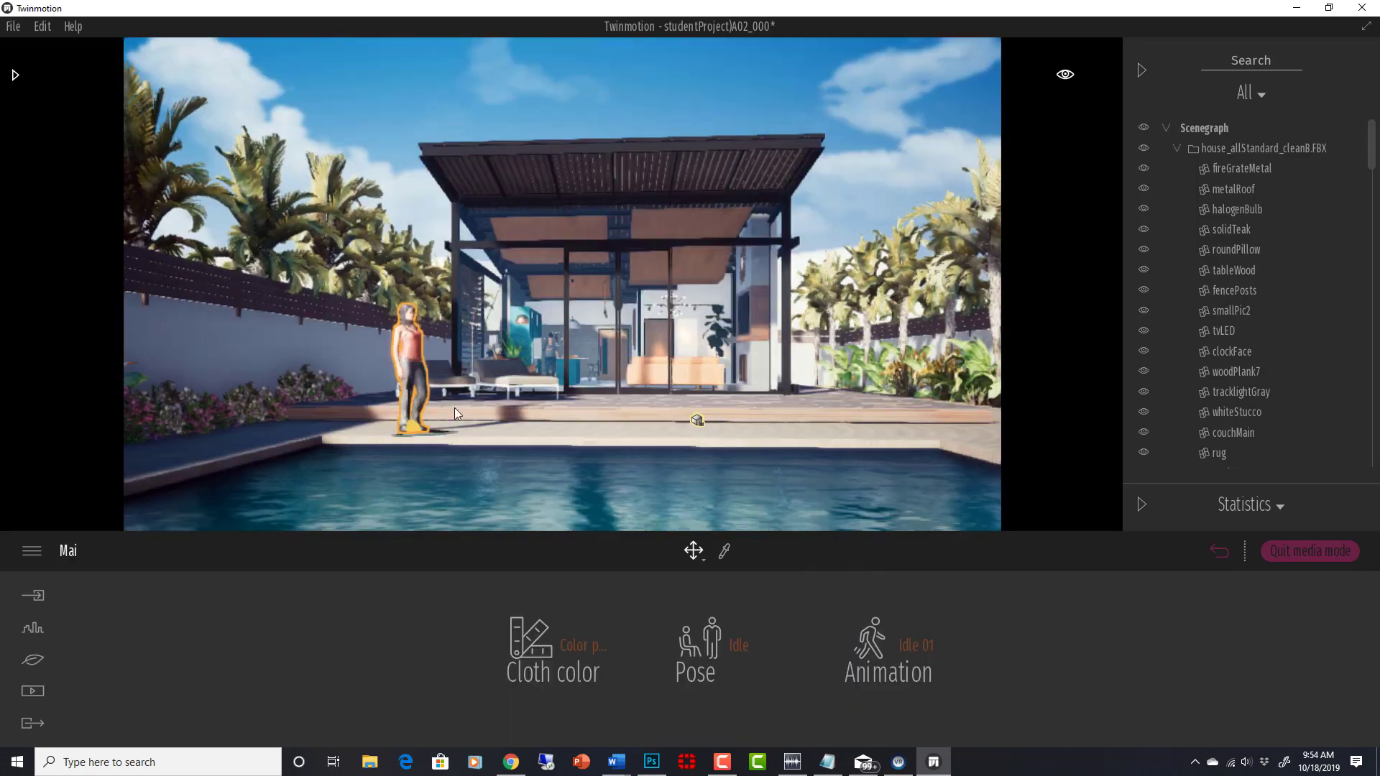
click(712, 649)
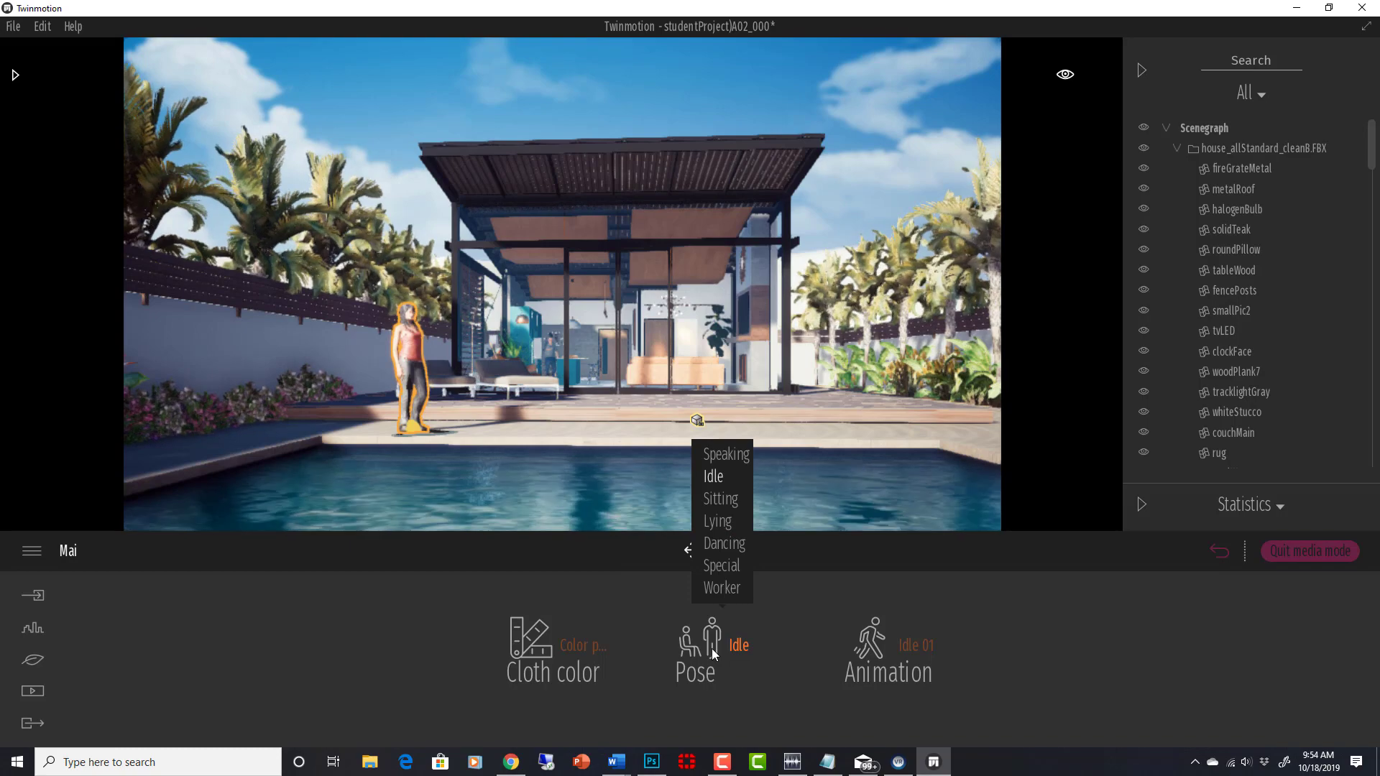
click(719, 523)
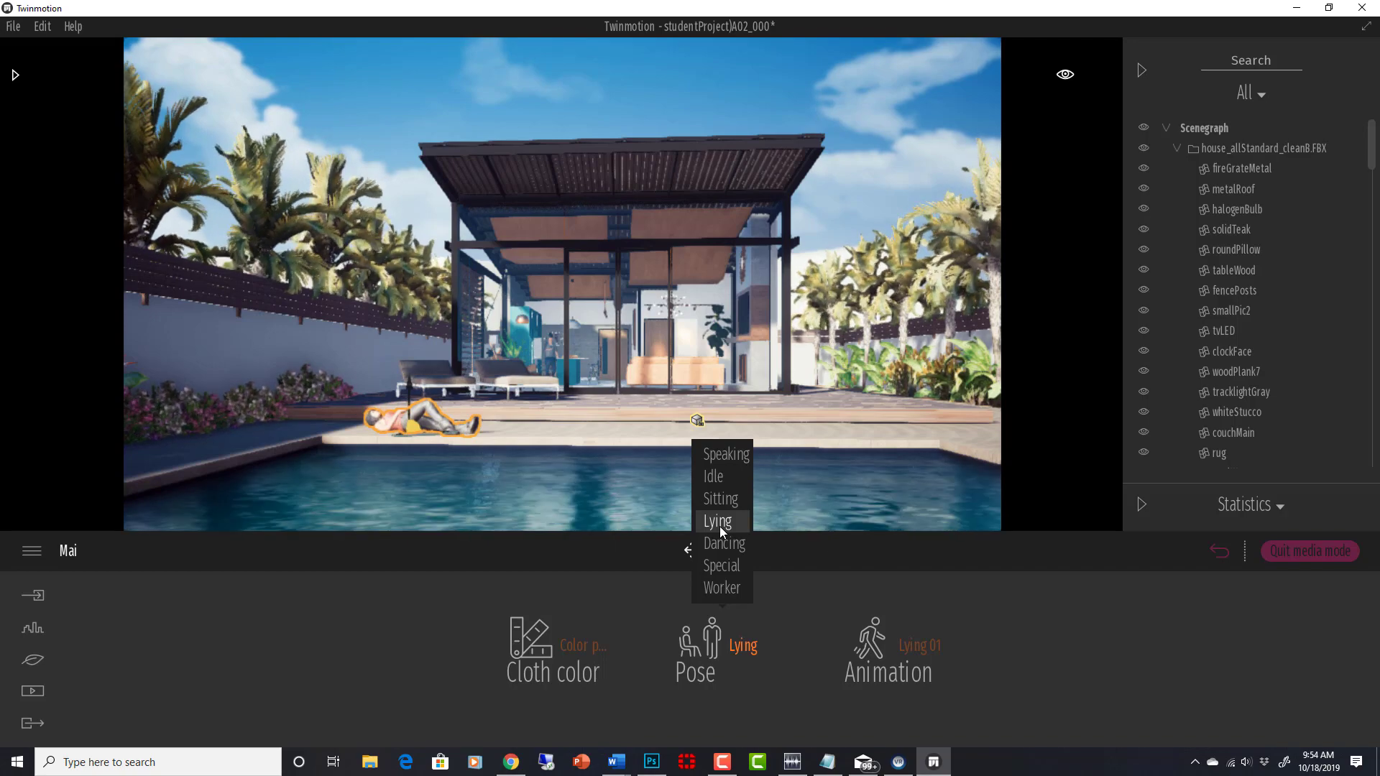
click(713, 476)
click(869, 644)
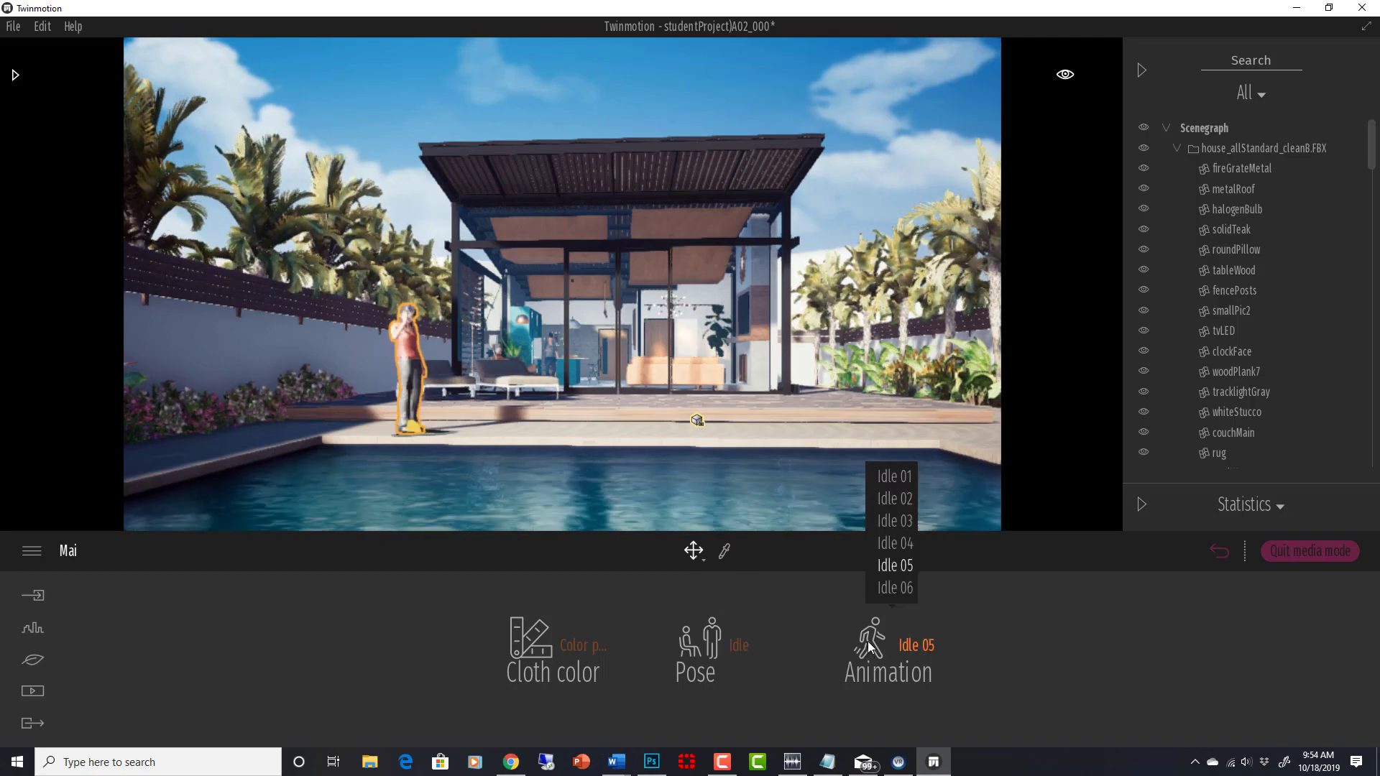
click(883, 586)
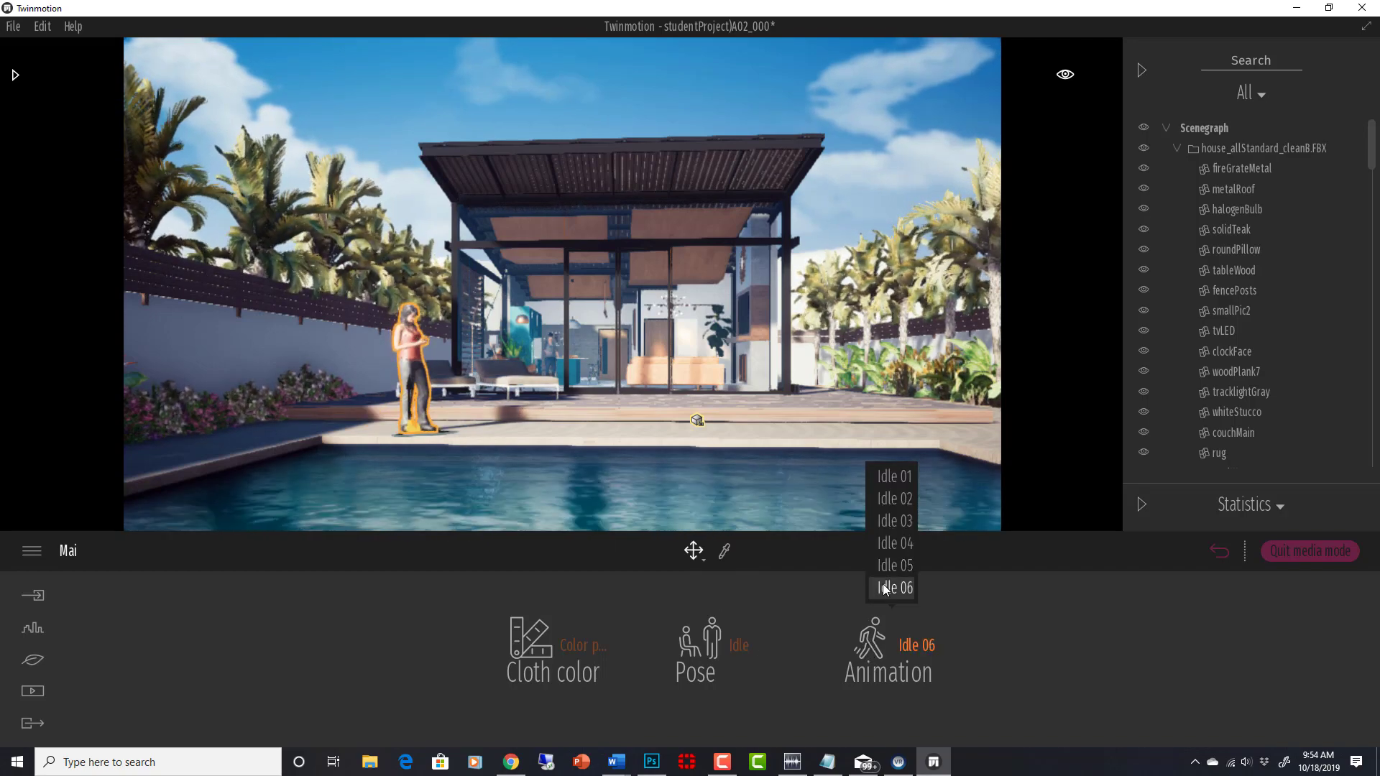
click(884, 565)
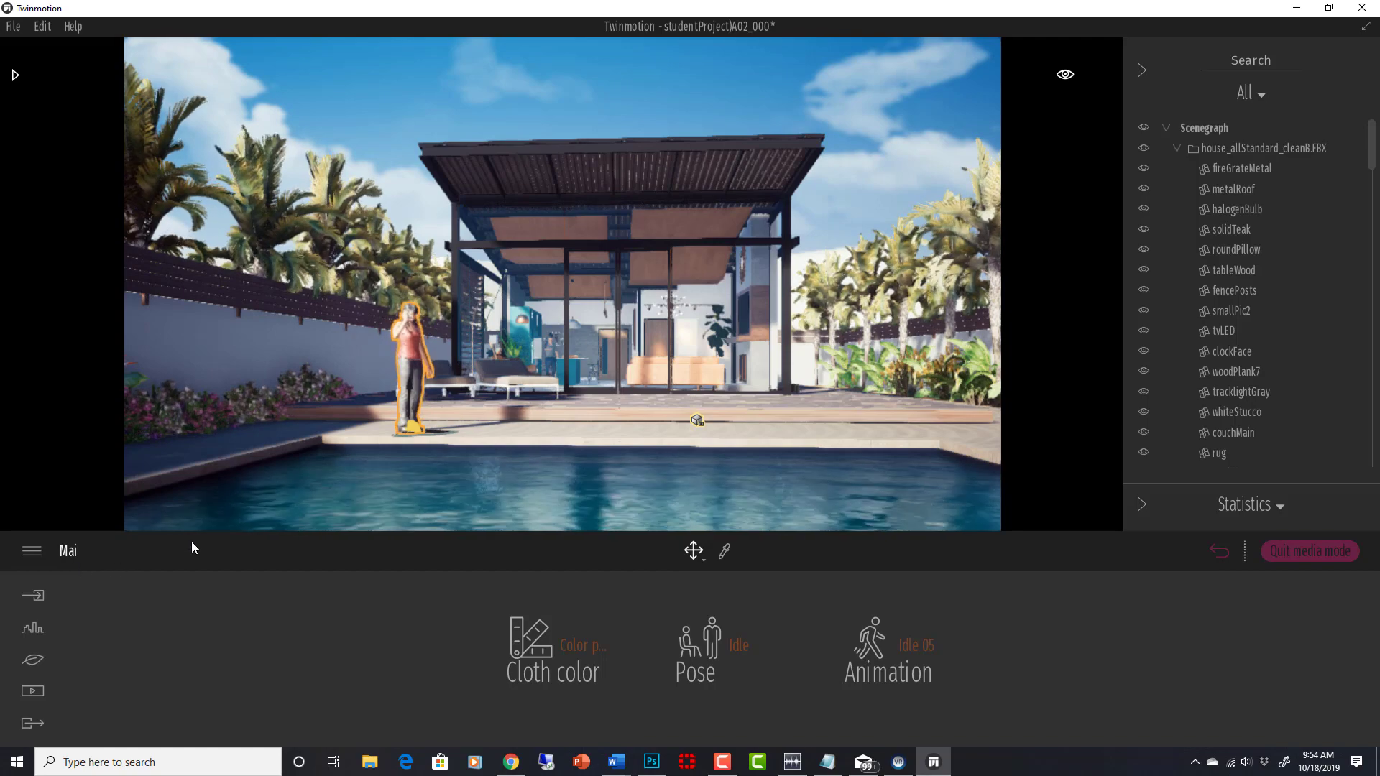
click(196, 519)
- Reopen the video's clip timeline and play Clip 04 to check the woman's animation during the camera move
click(38, 690)
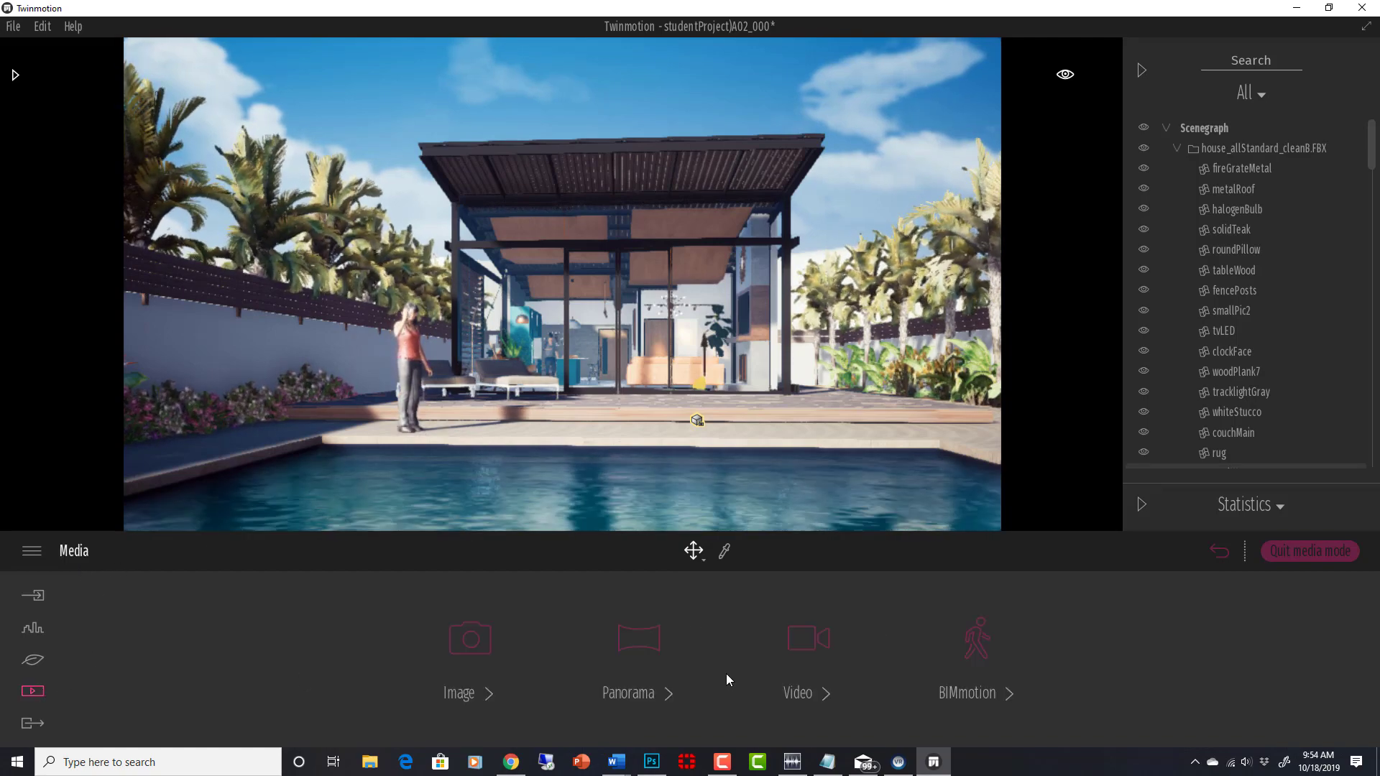
click(812, 651)
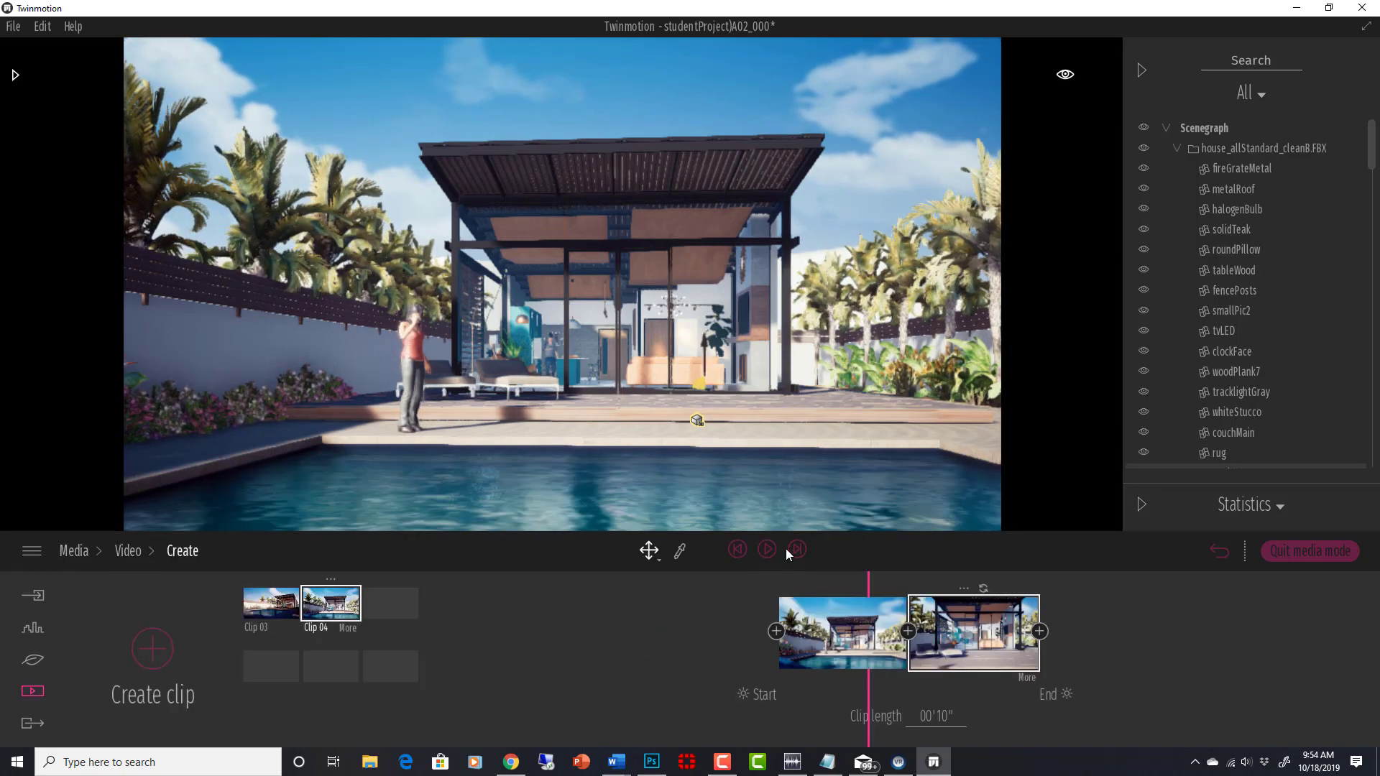
click(766, 548)
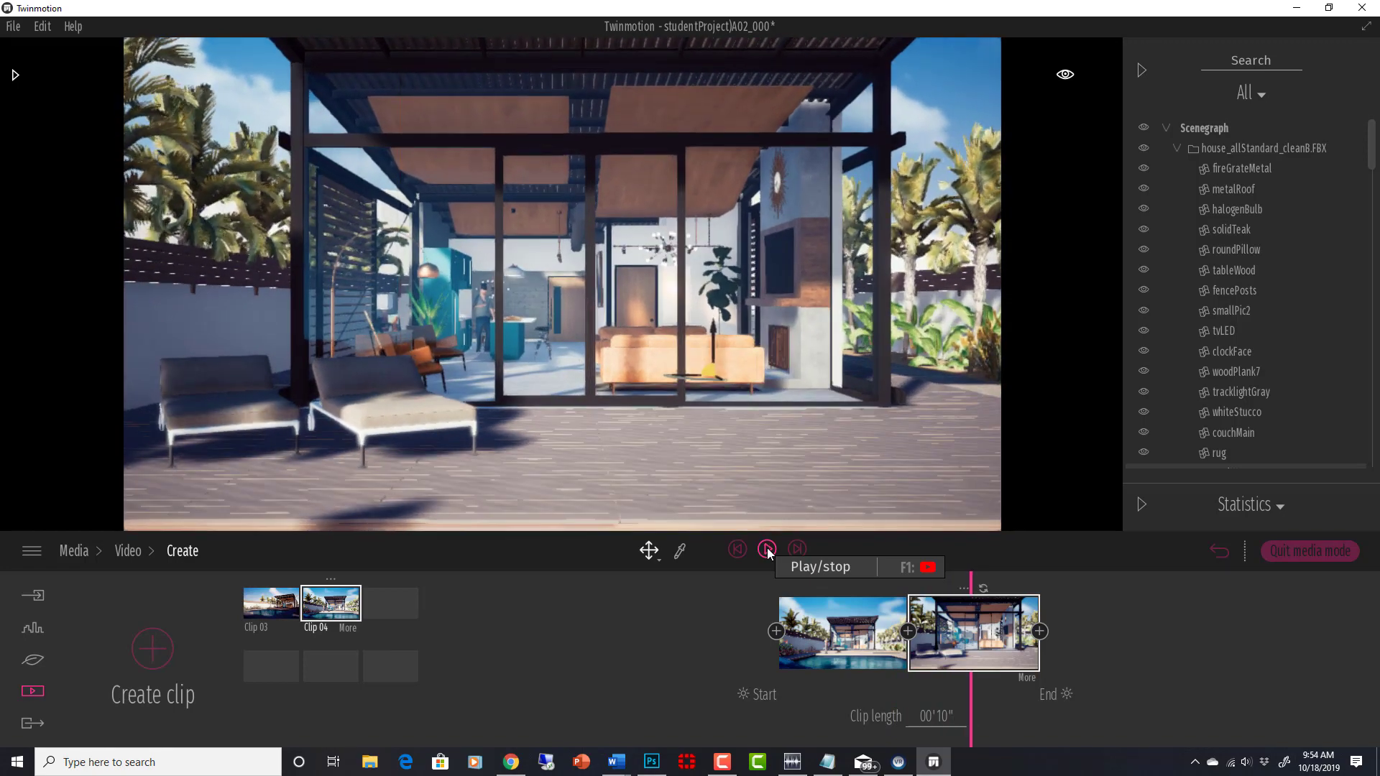
click(768, 551)
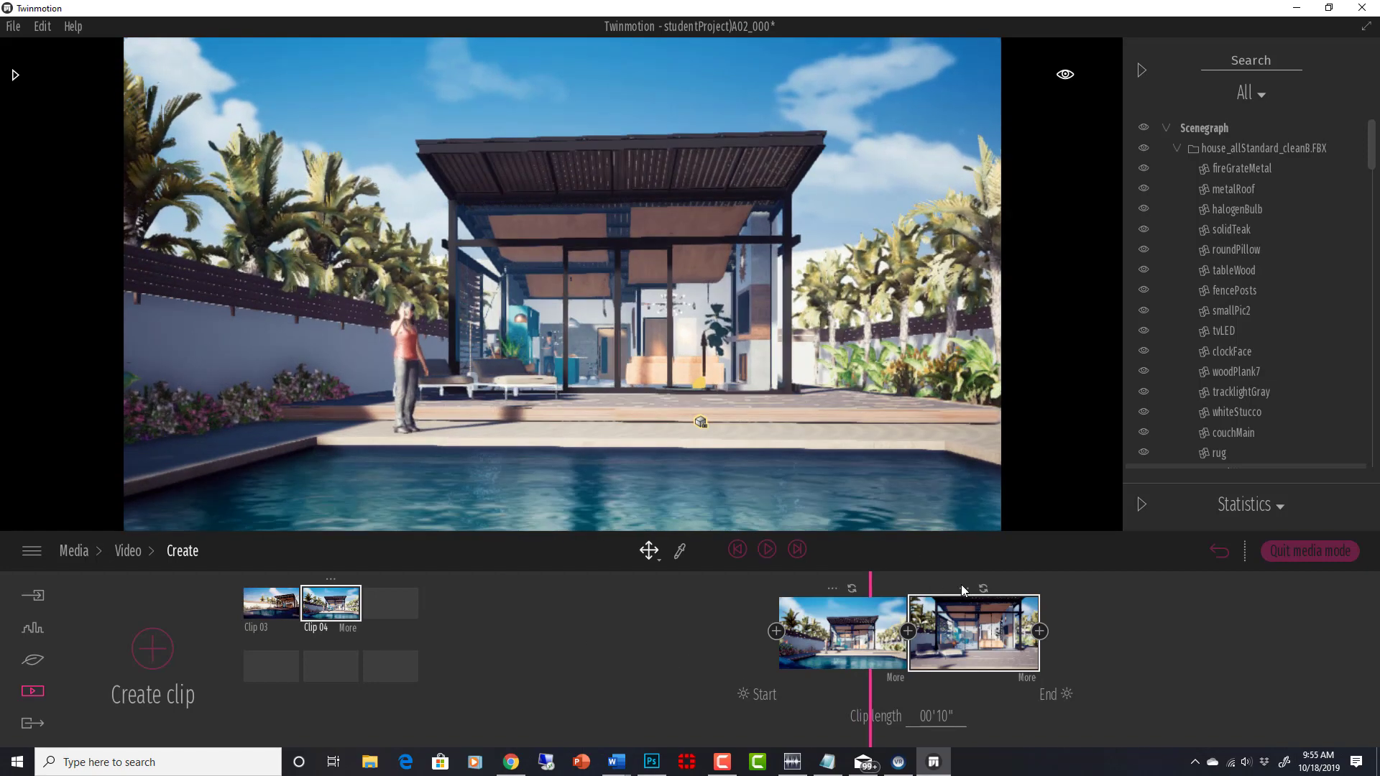
- Set the wind speed to 0 in the weather effects of Clip 04's second keyframe
click(1026, 677)
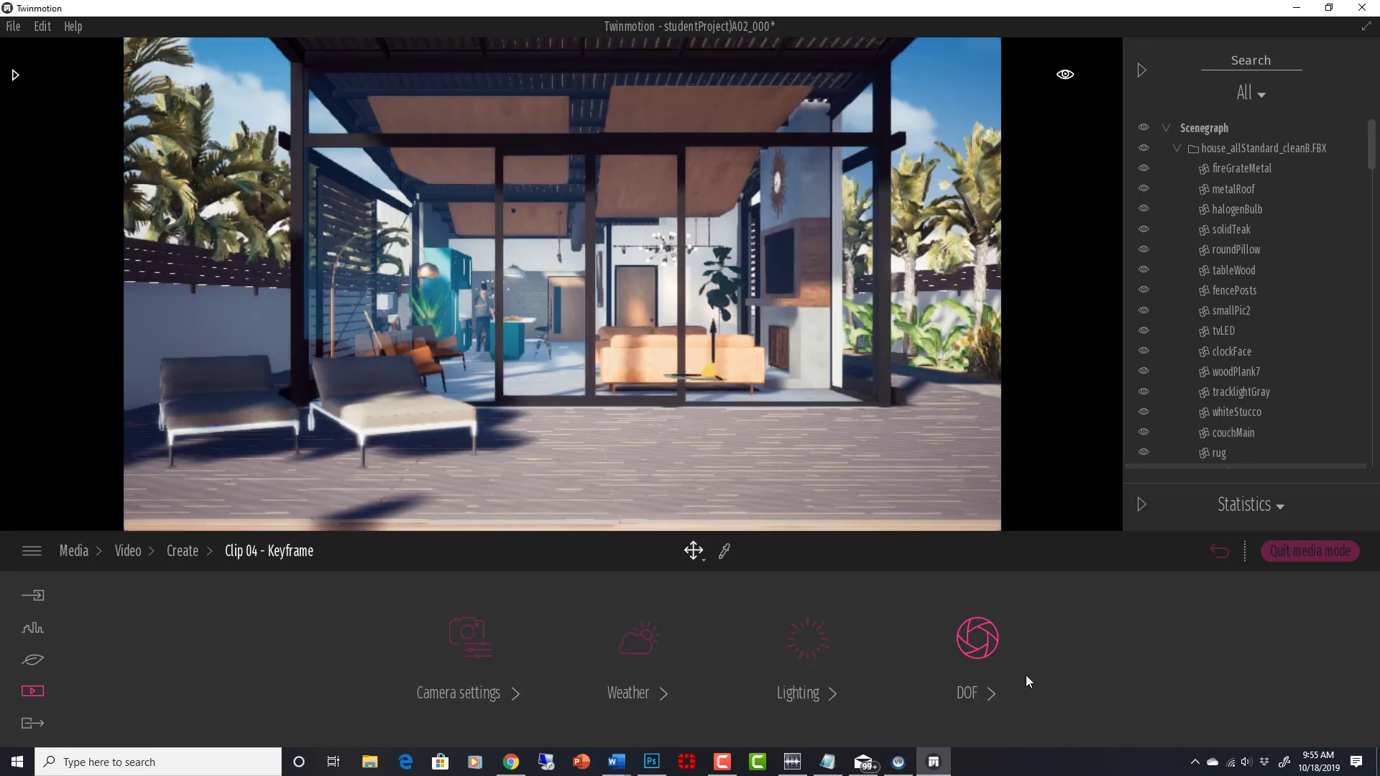
click(645, 653)
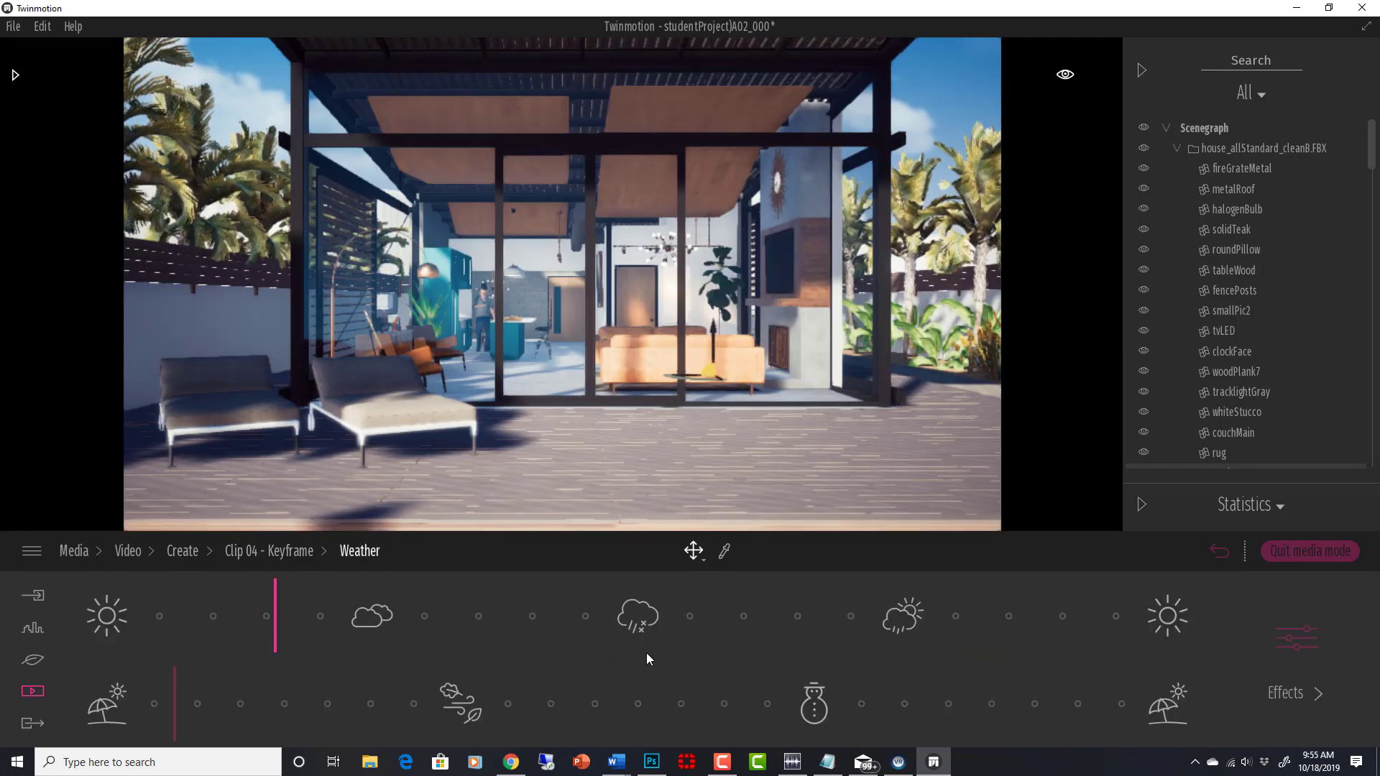
click(1288, 644)
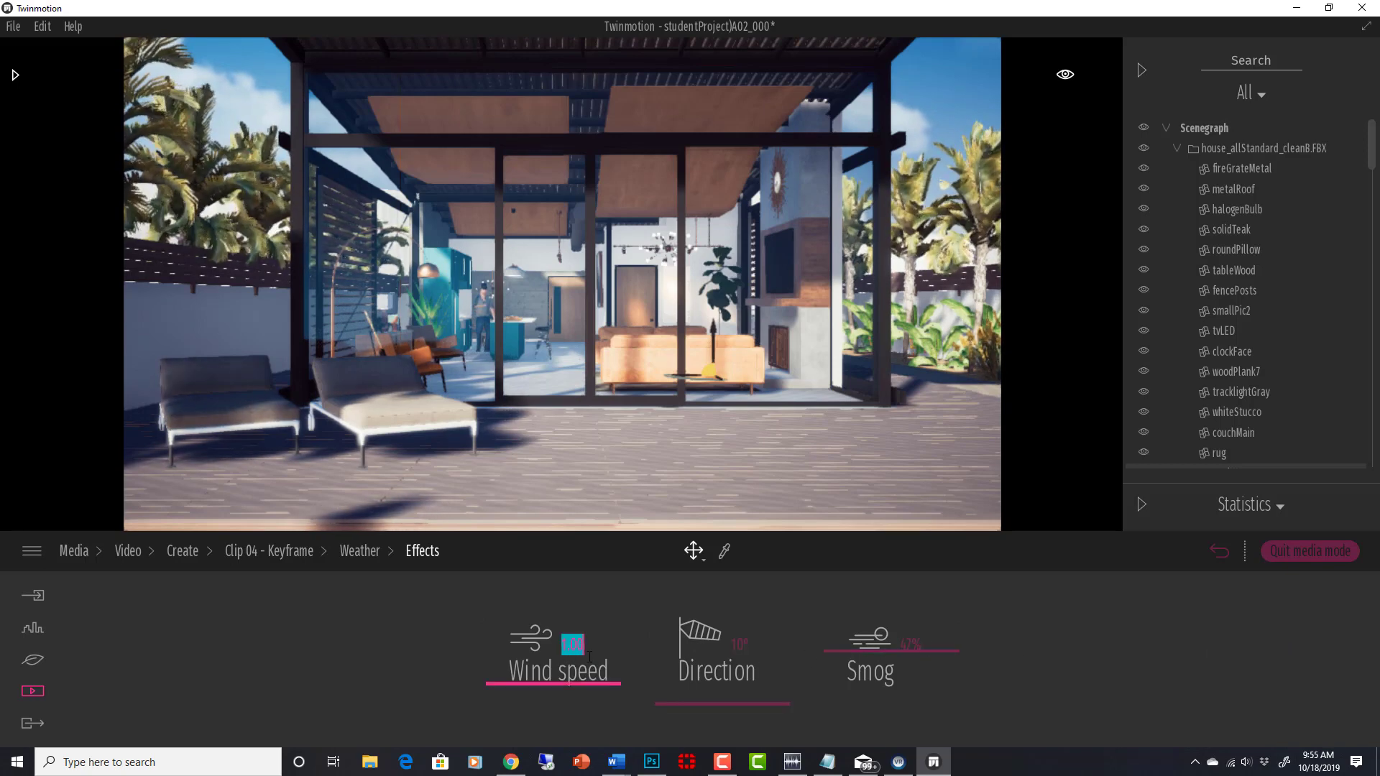
text(0)
key(Return)
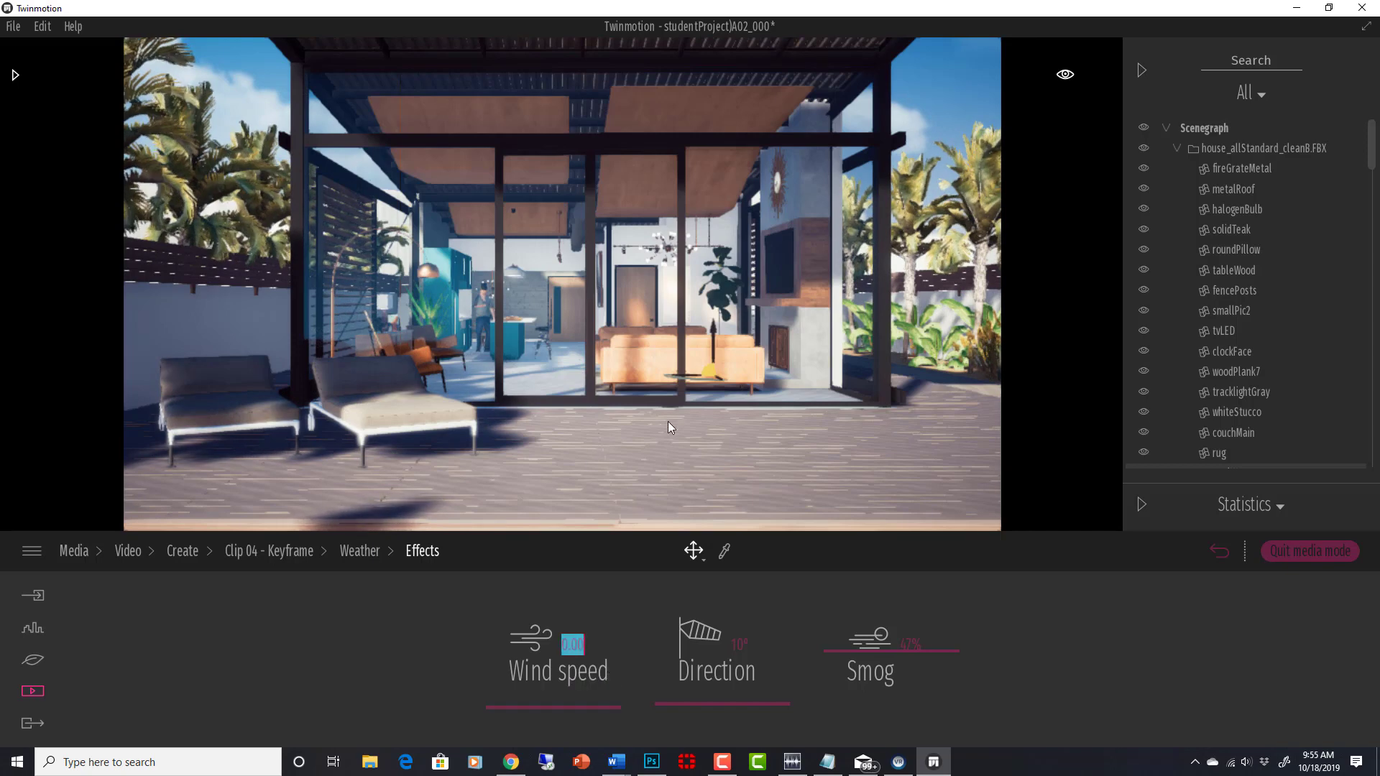
- Return to the clip timeline, play Clip 04 with the new wind setting, and stop the playback partway
click(359, 550)
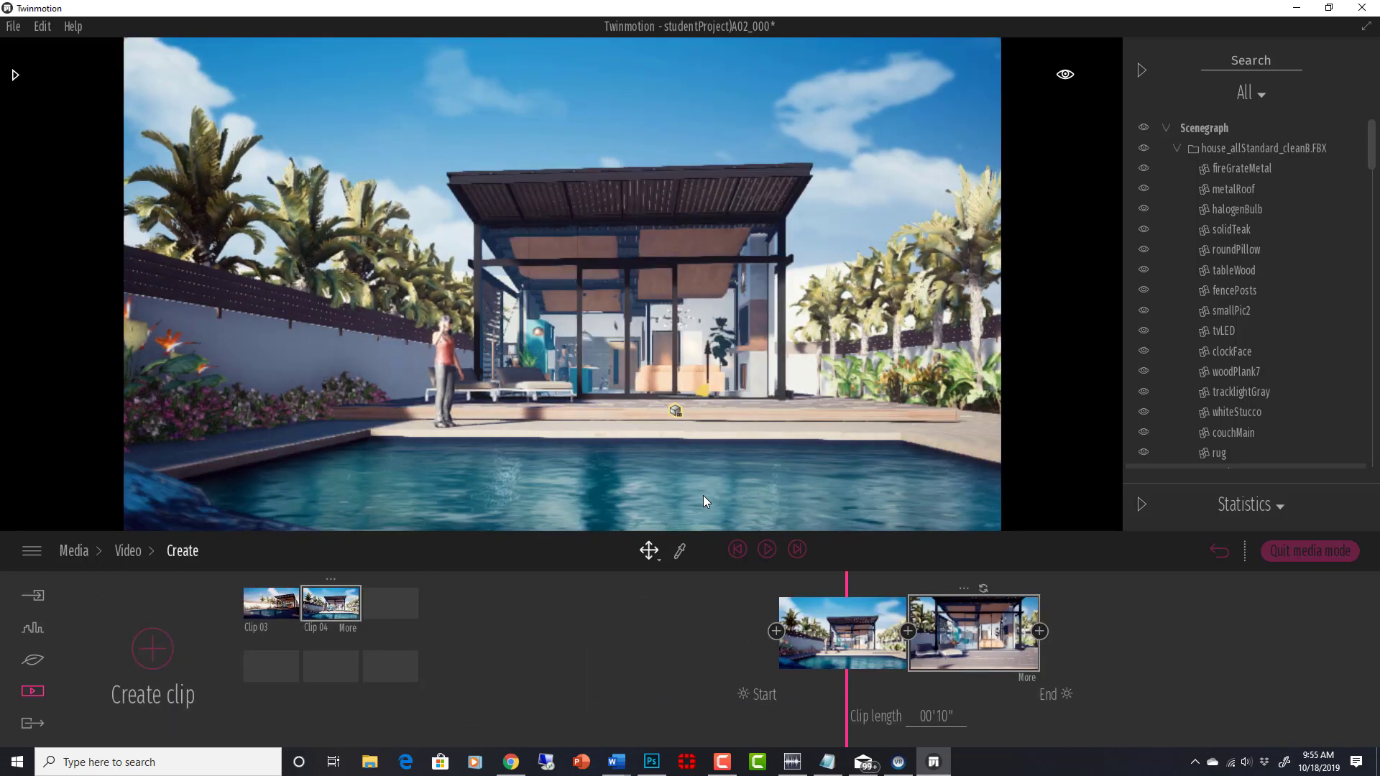
click(768, 550)
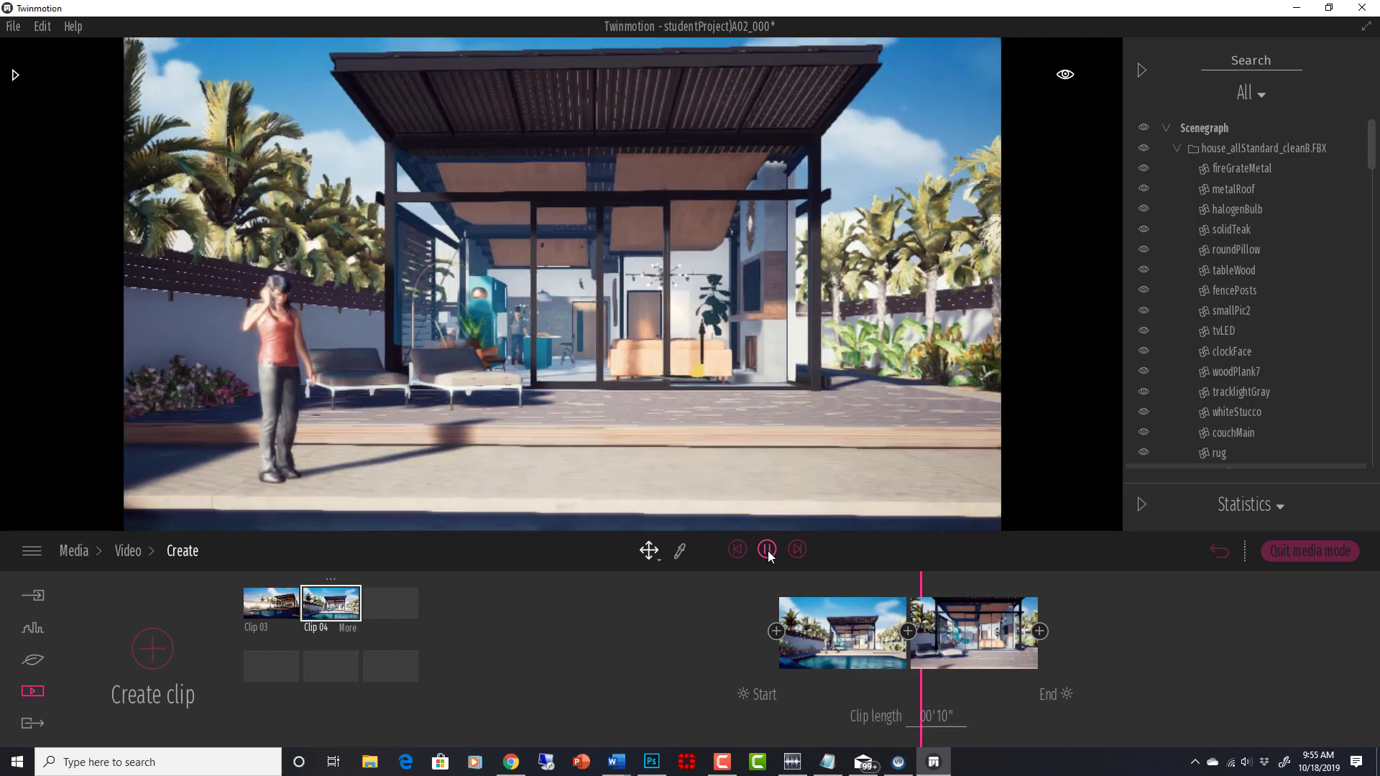
click(767, 550)
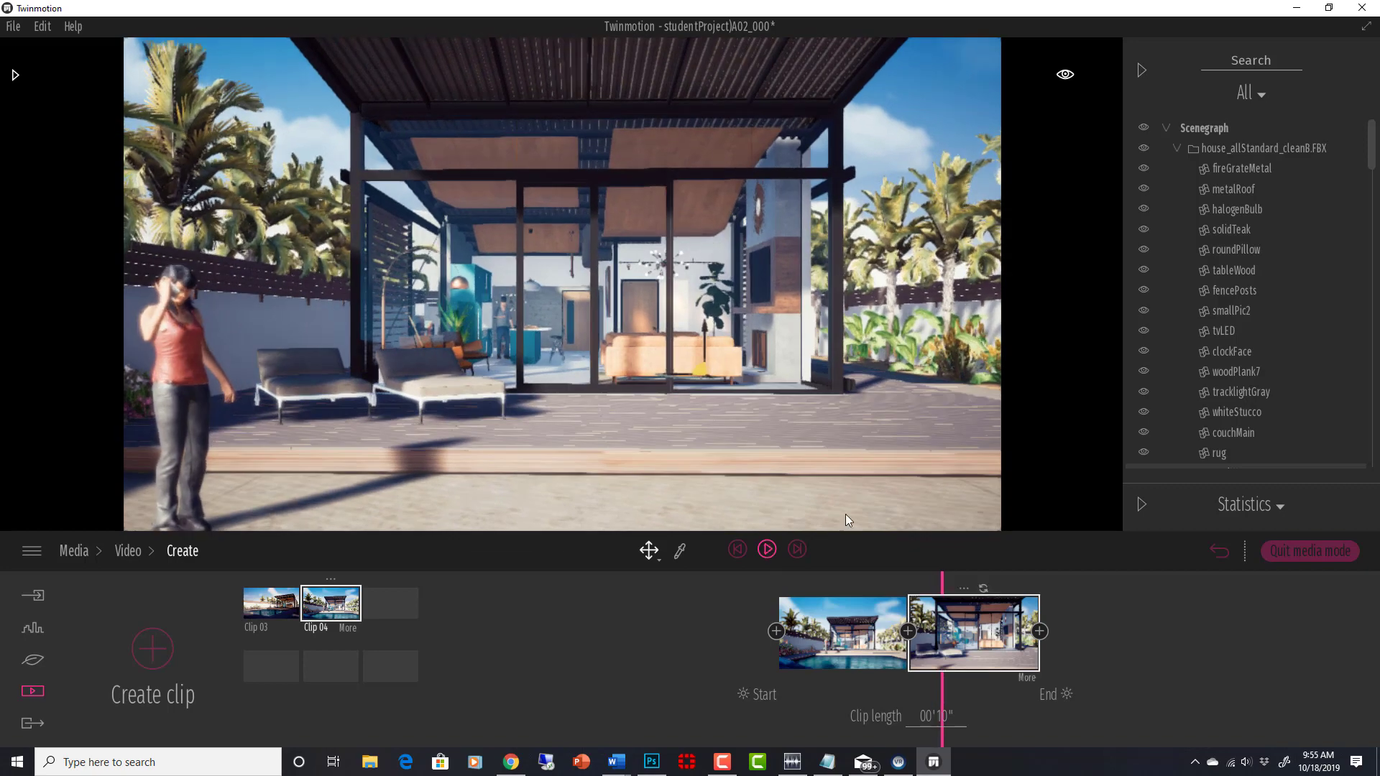